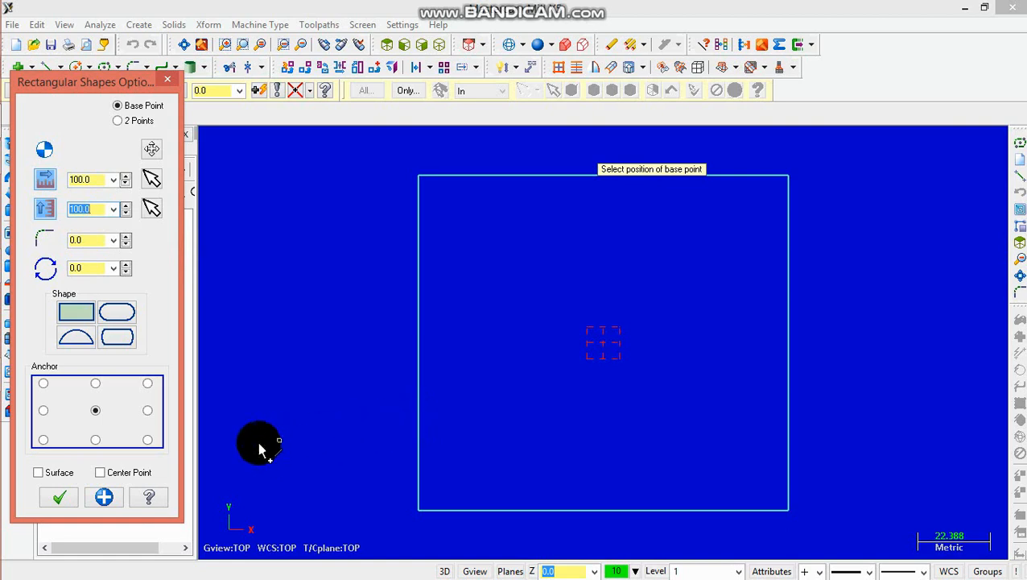
Finish the 100 by 100 mm square and create a flat-measured hexagon of radius 15 mm centred on its upper-left corner.
click(64, 497)
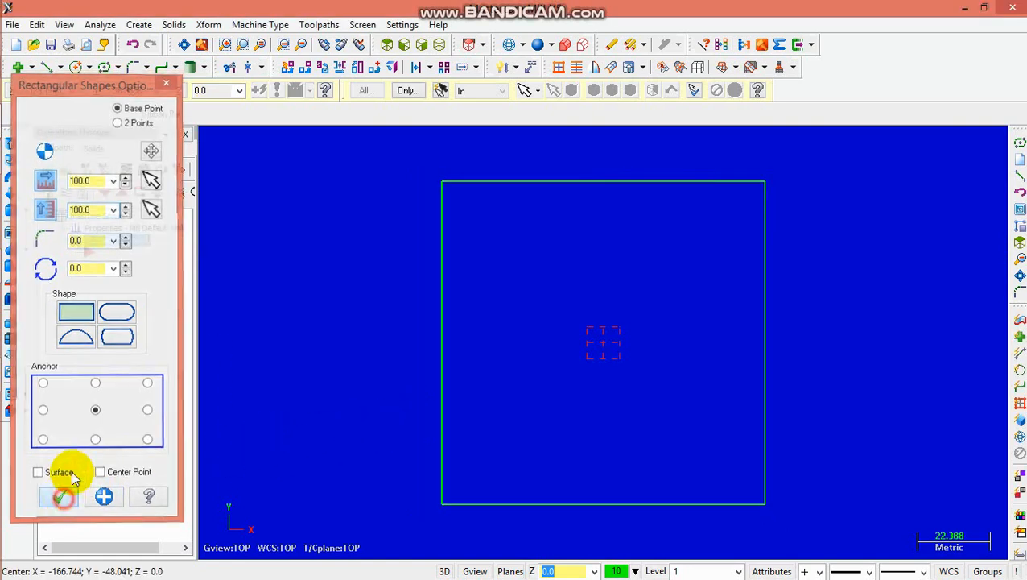
click(120, 68)
click(122, 126)
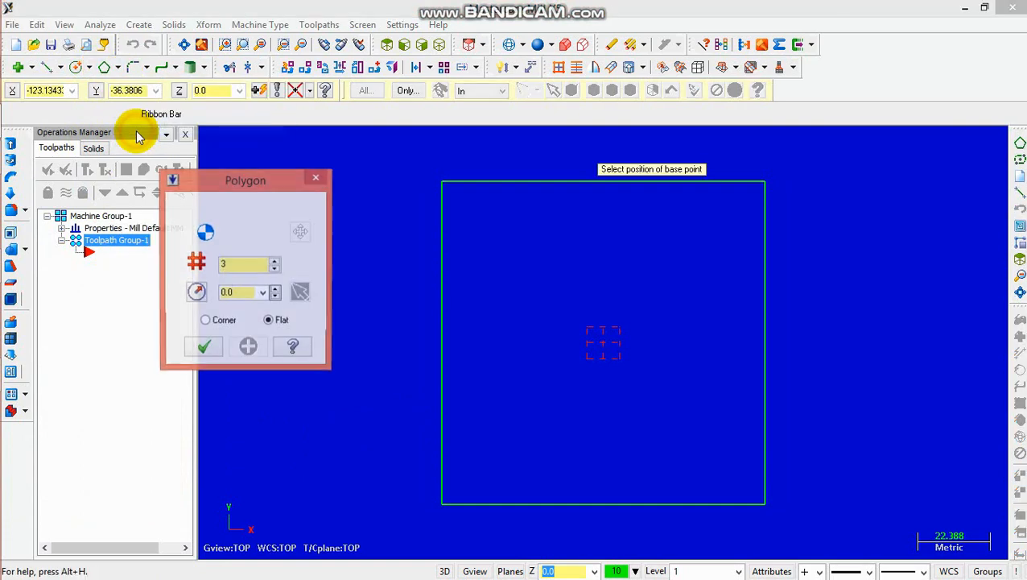
click(275, 262)
click(276, 262)
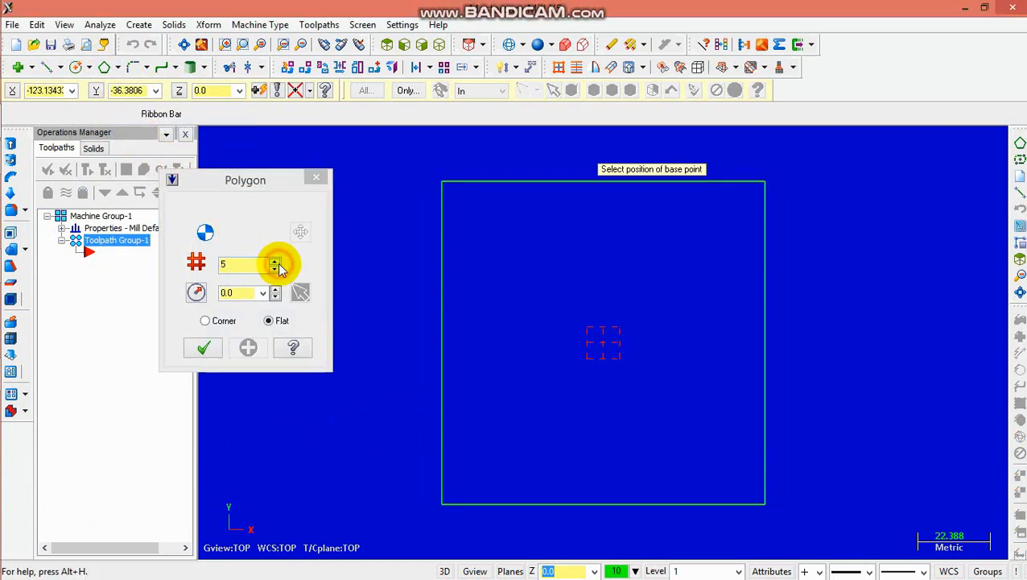
click(441, 184)
click(469, 229)
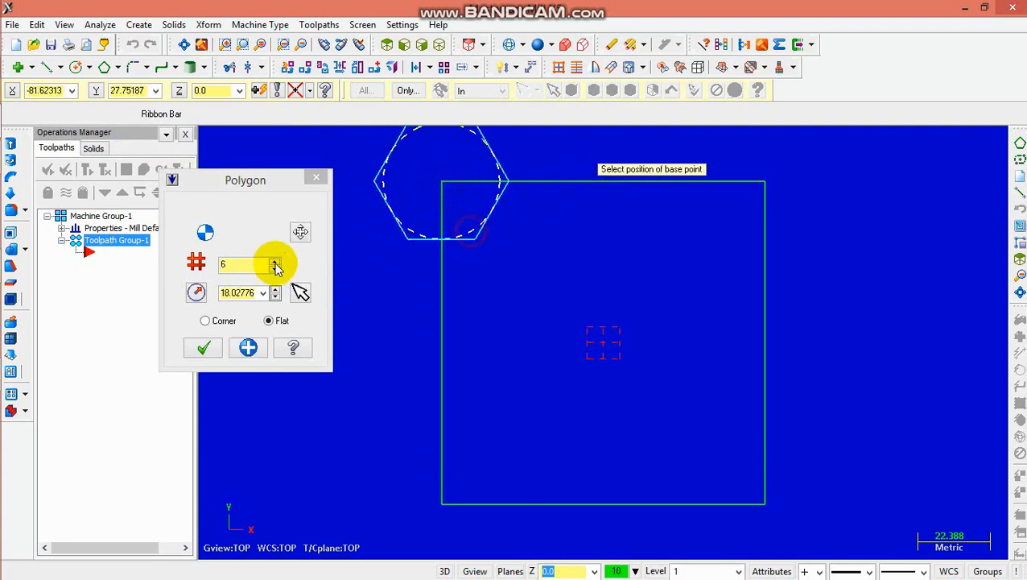
click(262, 293)
click(245, 308)
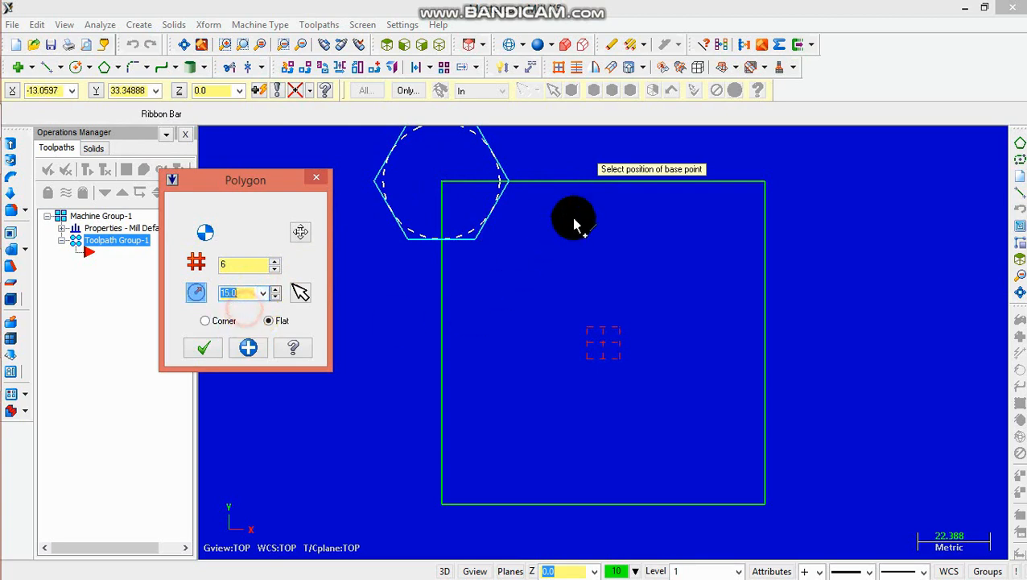
Add two hexagons of radius 15 mm, one just right of the top edge's midpoint and one on the square's upper-right corner.
click(618, 185)
click(619, 232)
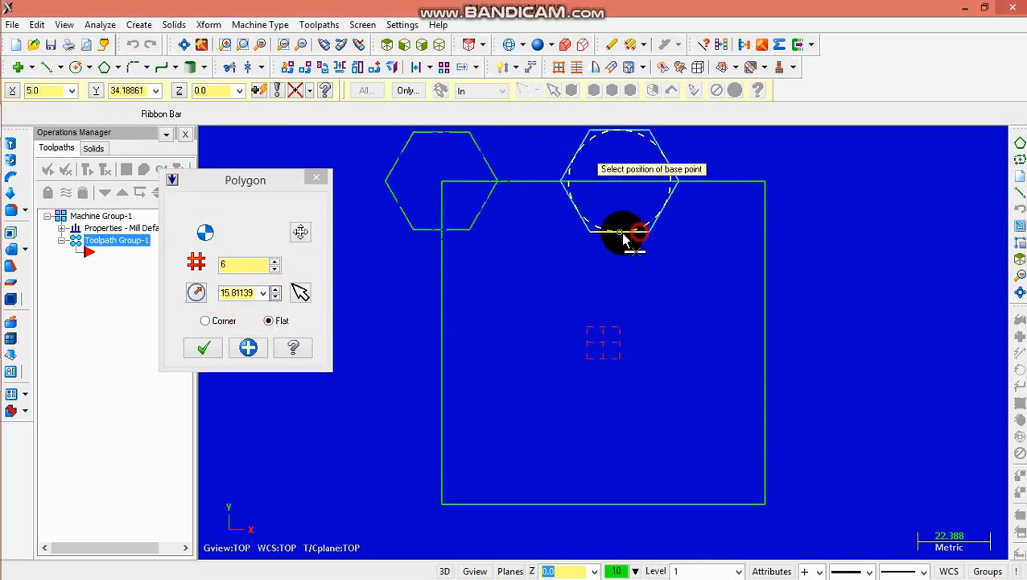
click(262, 293)
click(243, 306)
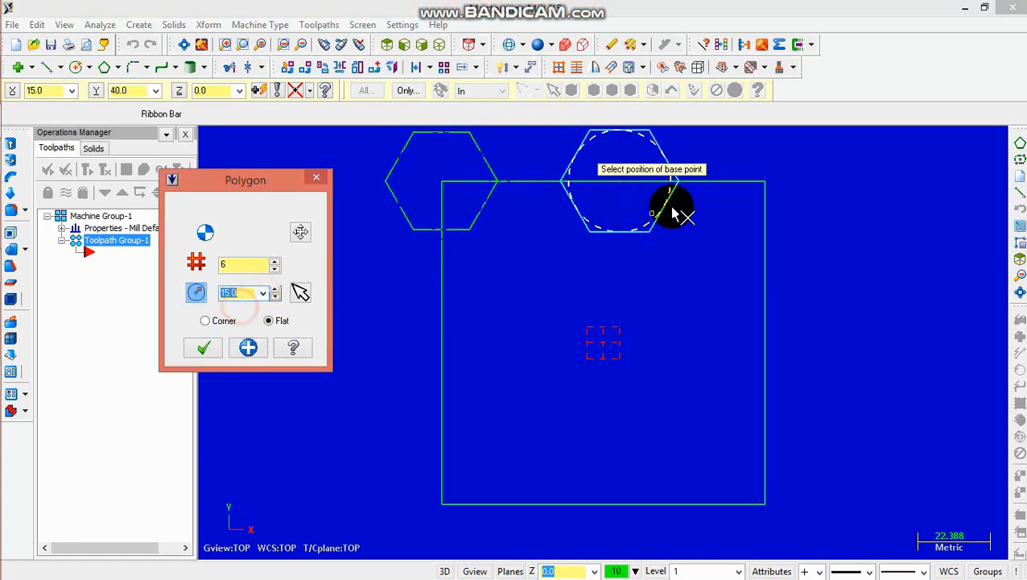
click(765, 184)
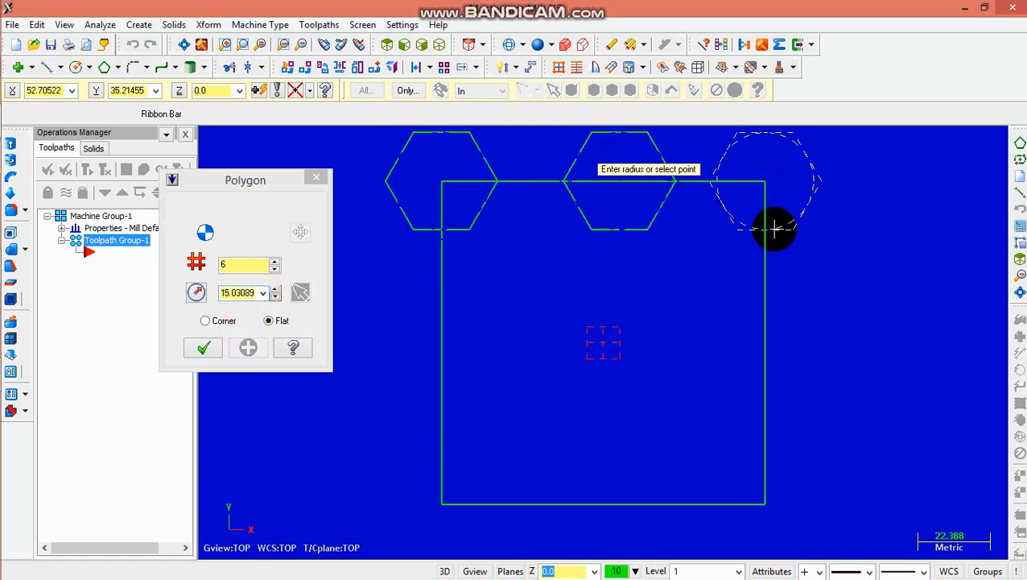
click(772, 231)
click(263, 293)
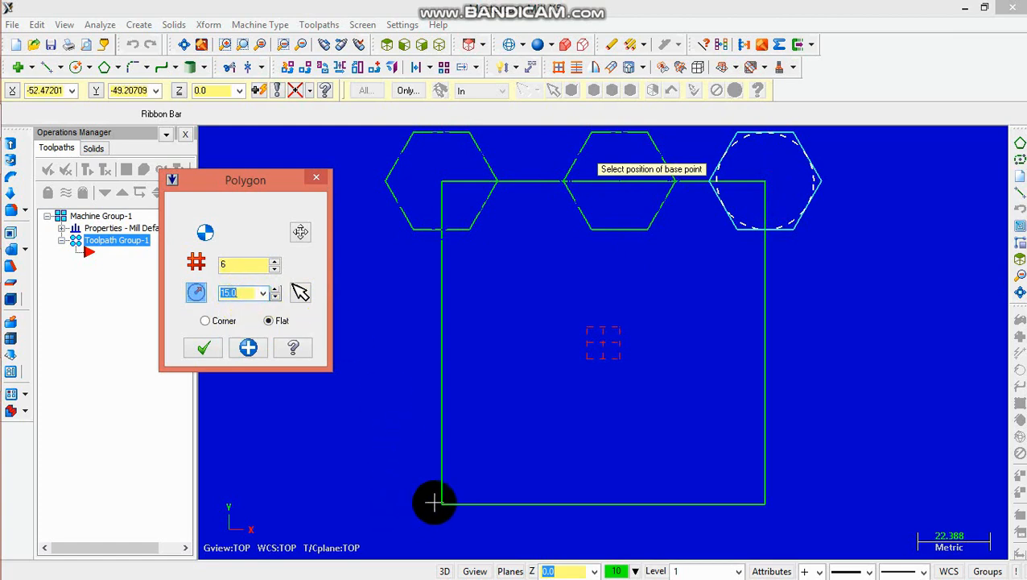
Add two hexagons of radius 15 mm, one at the left edge's midpoint and one on the square's lower-left corner.
click(442, 345)
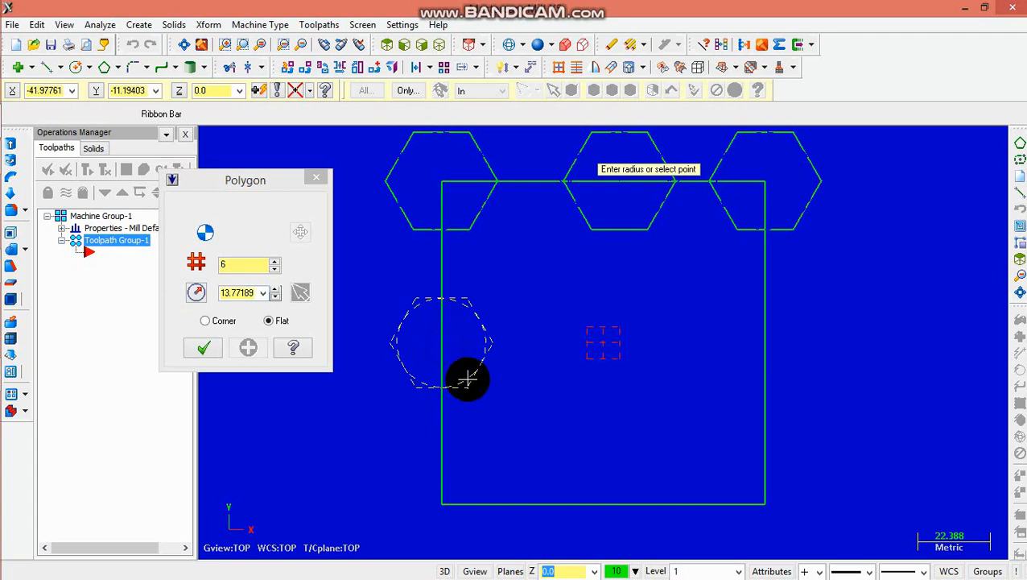
click(467, 378)
click(263, 293)
click(245, 329)
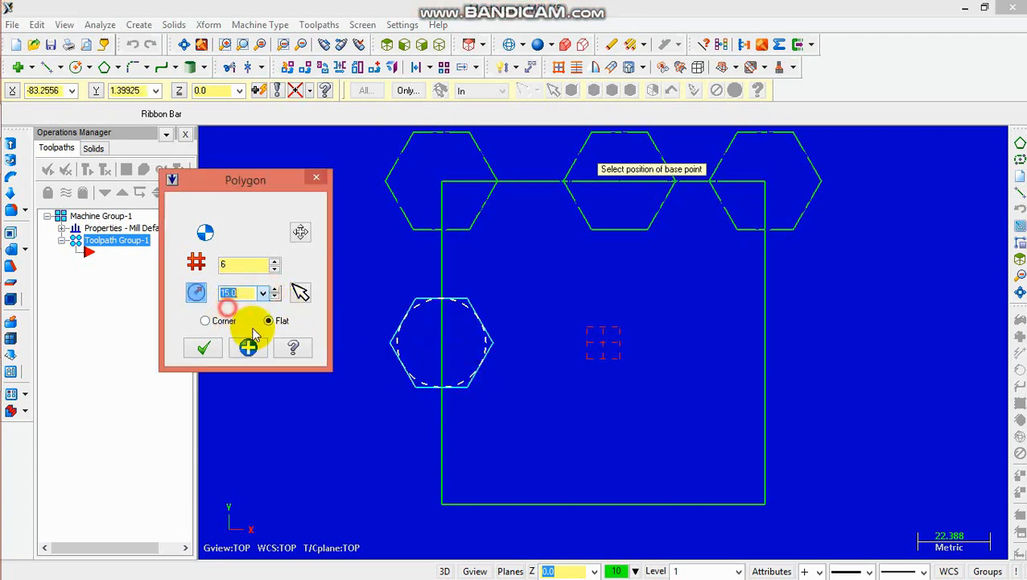
click(442, 505)
click(472, 534)
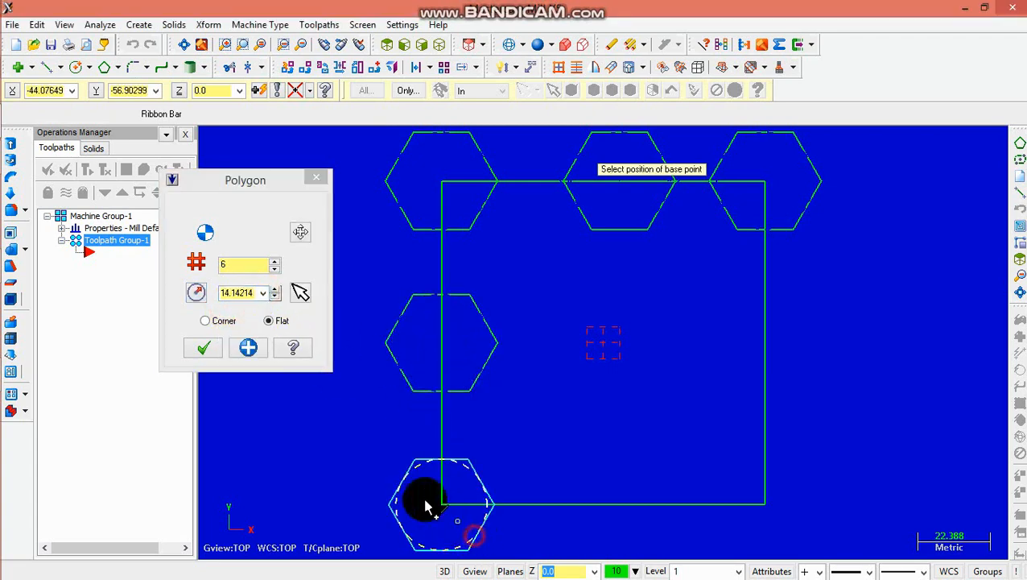
click(264, 293)
click(246, 328)
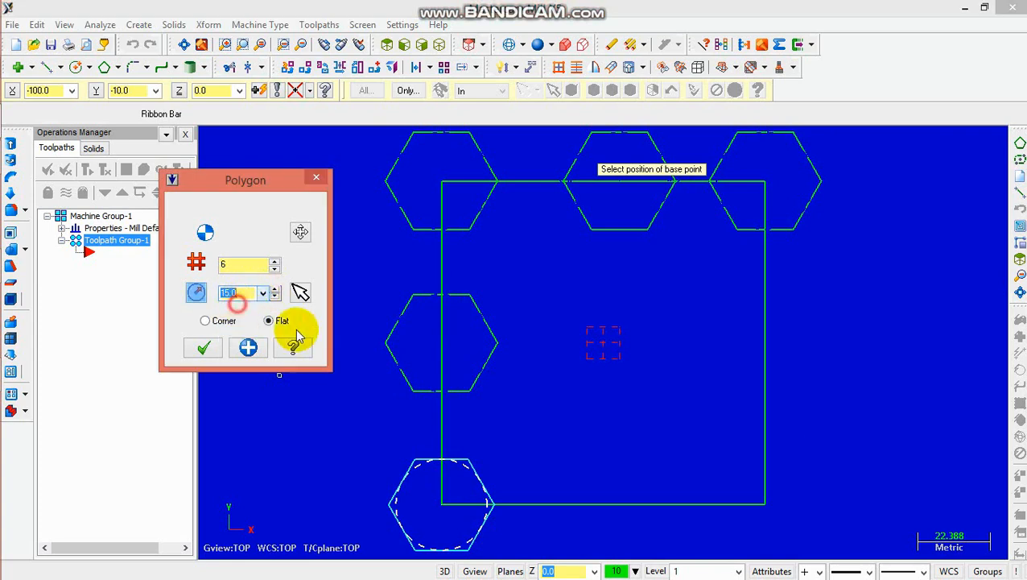
Add two hexagons of radius 15 mm, one just right of the bottom edge's midpoint and one on the square's lower-right corner.
click(620, 507)
click(638, 545)
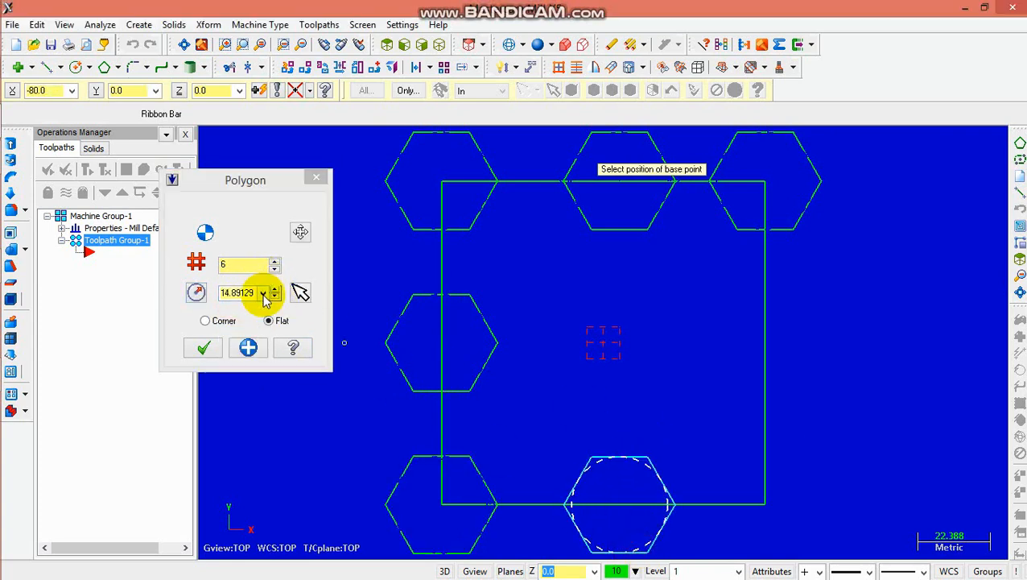
click(263, 293)
click(249, 326)
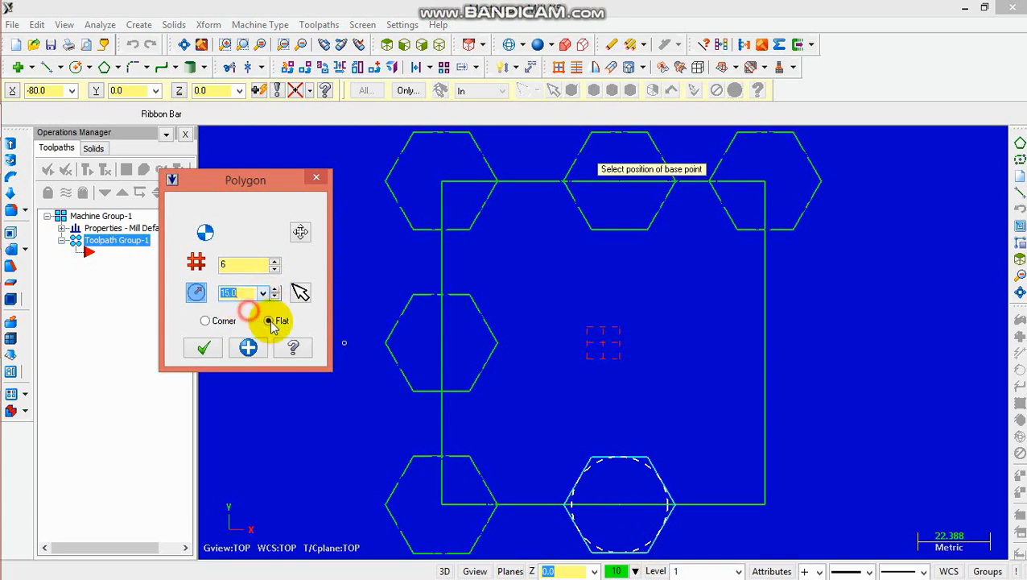
click(766, 507)
click(788, 545)
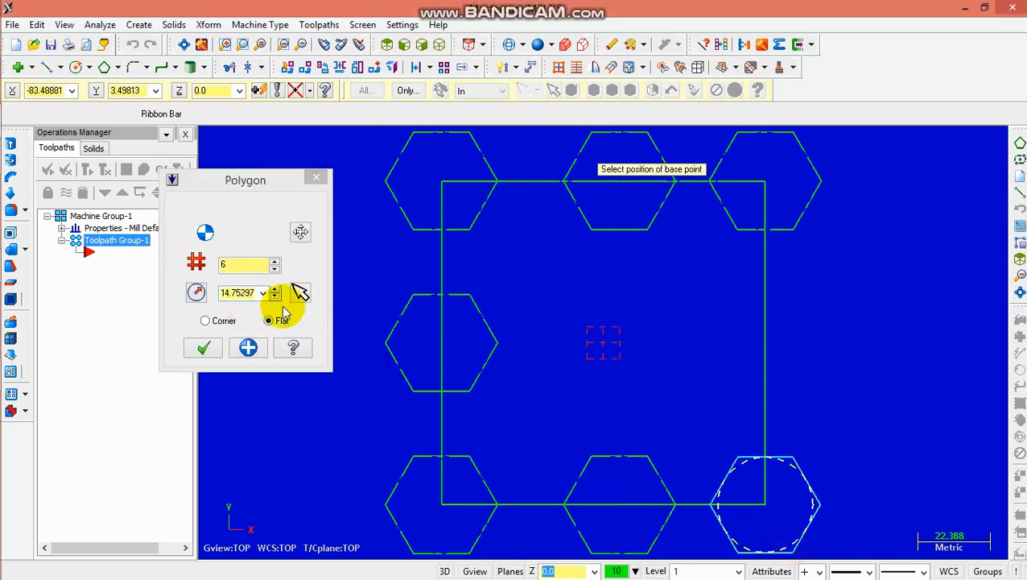
click(263, 293)
click(251, 315)
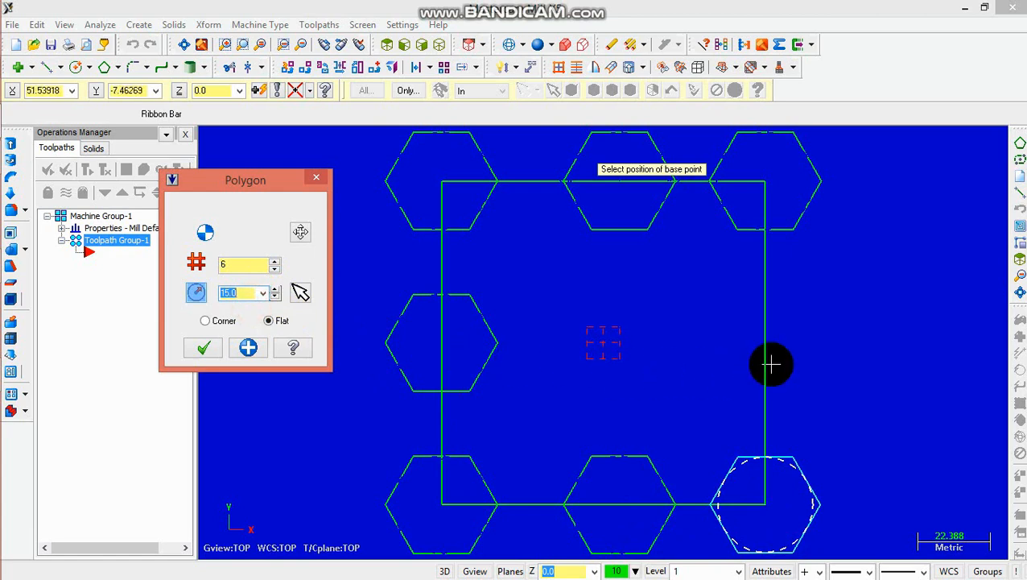
Place the last hexagon, radius 15 mm, on the square's right edge at X 50, Y -5 and finish the Polygon command.
click(766, 363)
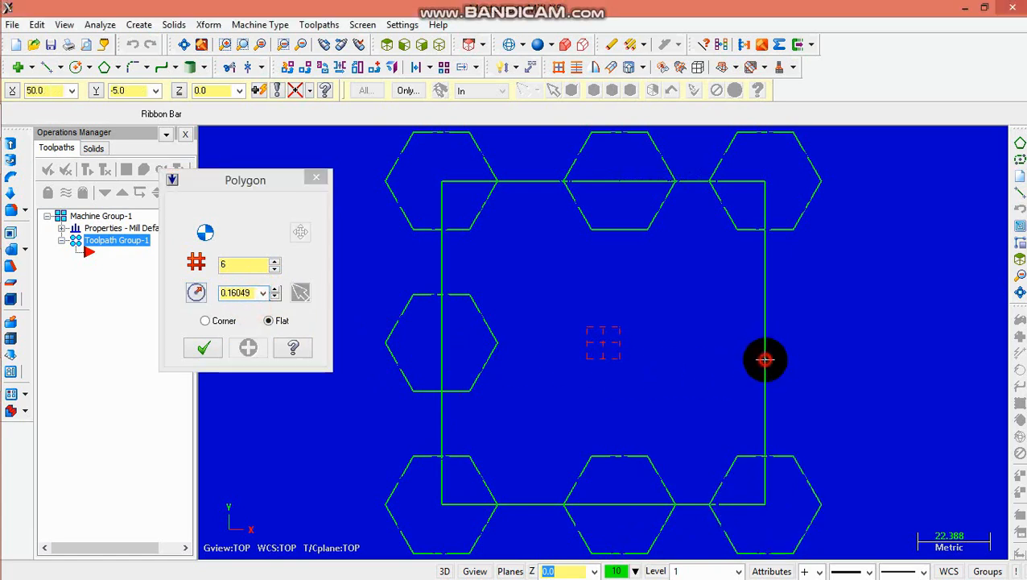
click(788, 408)
click(262, 294)
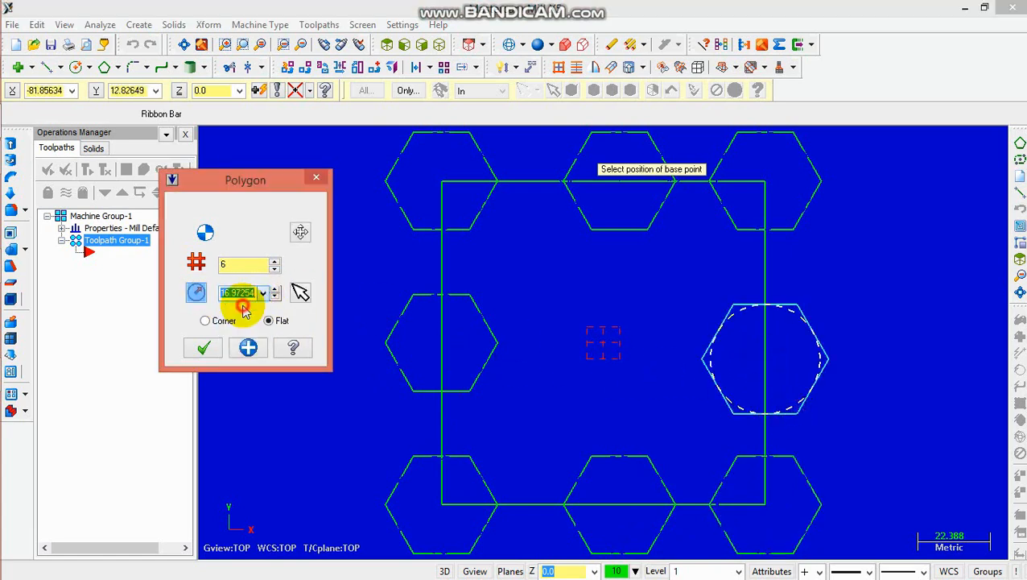
click(243, 309)
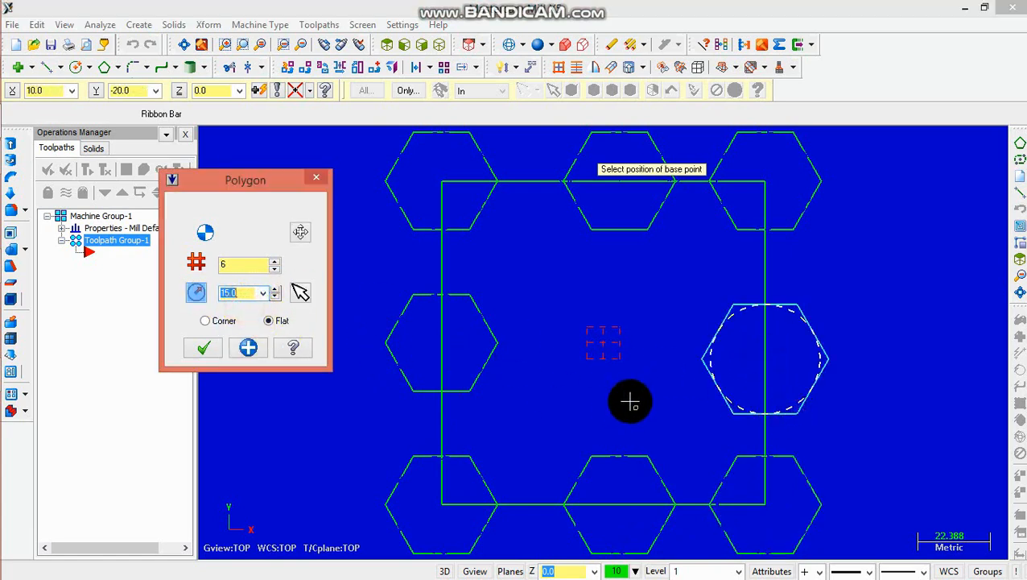
click(214, 354)
Use Divide/Delete to remove the overlapping inner segments at the upper-left corner hexagon and the top edge's middle hexagon.
click(228, 66)
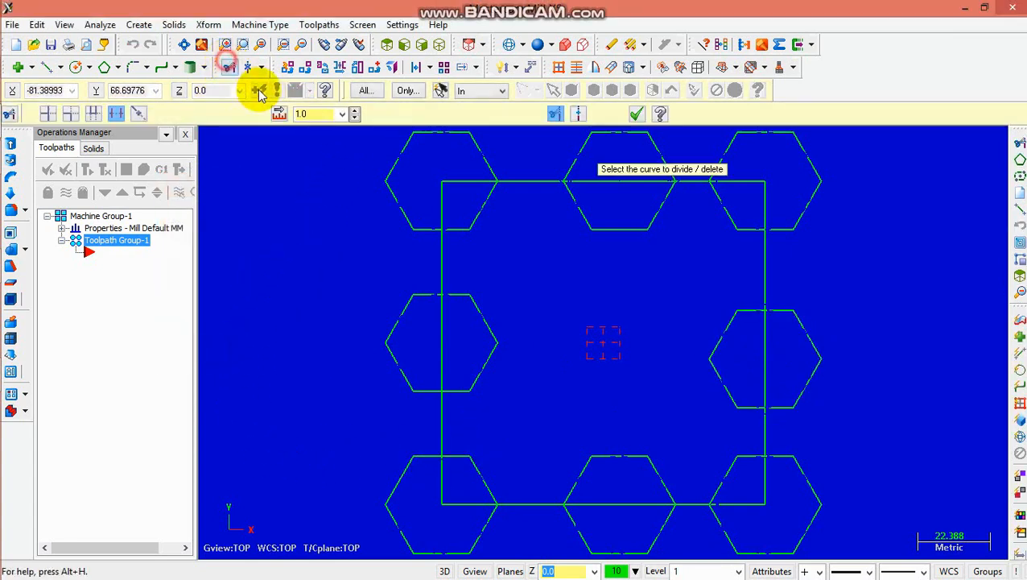
click(452, 189)
click(444, 200)
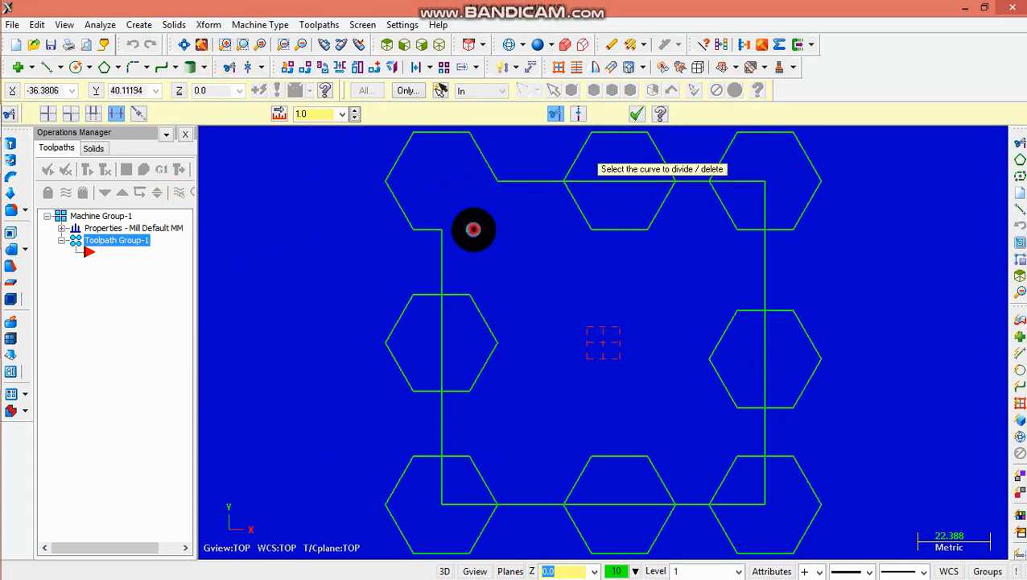
click(570, 211)
click(605, 226)
click(643, 218)
click(623, 184)
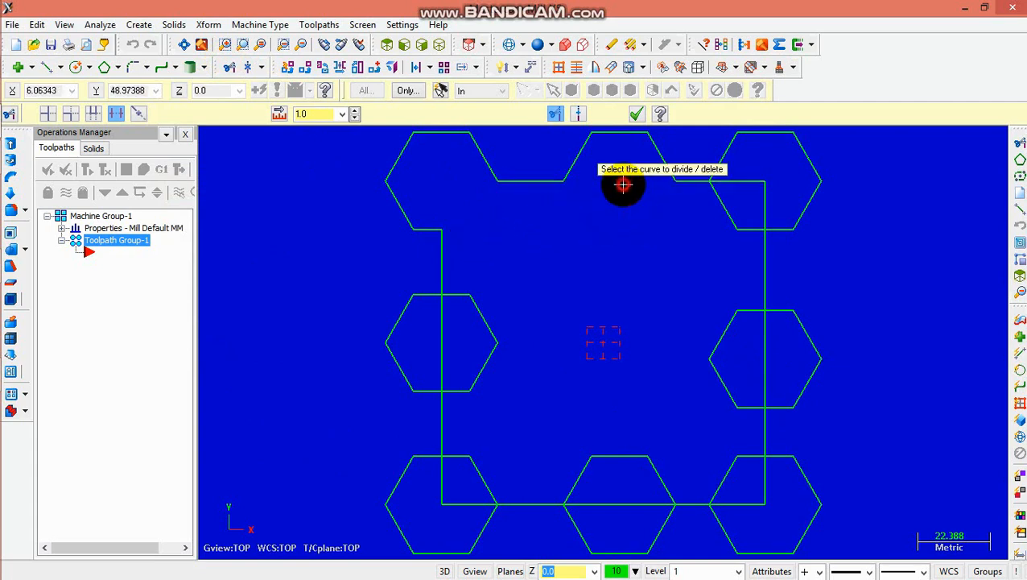
Remove the overlapping inner segments at the upper-right corner hexagon and the right edge's hexagon.
click(723, 205)
click(745, 181)
click(765, 211)
click(760, 229)
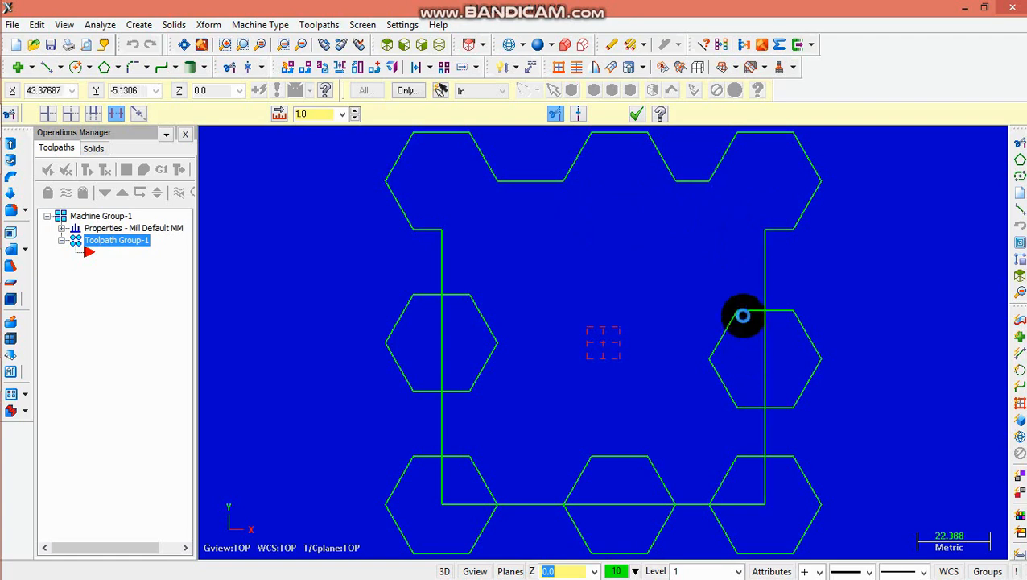
click(721, 371)
click(767, 371)
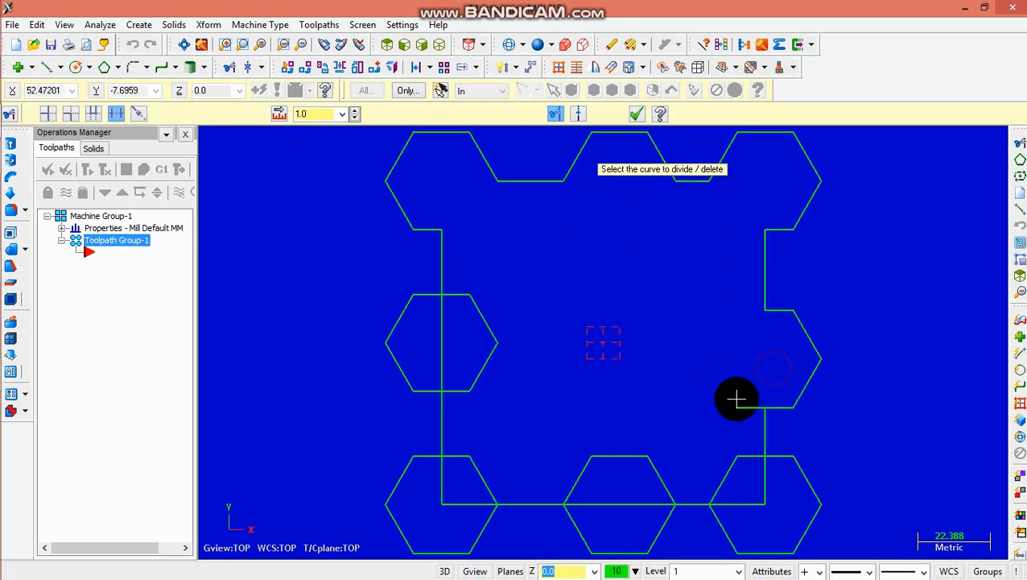
click(734, 402)
Remove the overlapping inner segments at the lower-right corner hexagon and the bottom edge's middle hexagon.
click(733, 465)
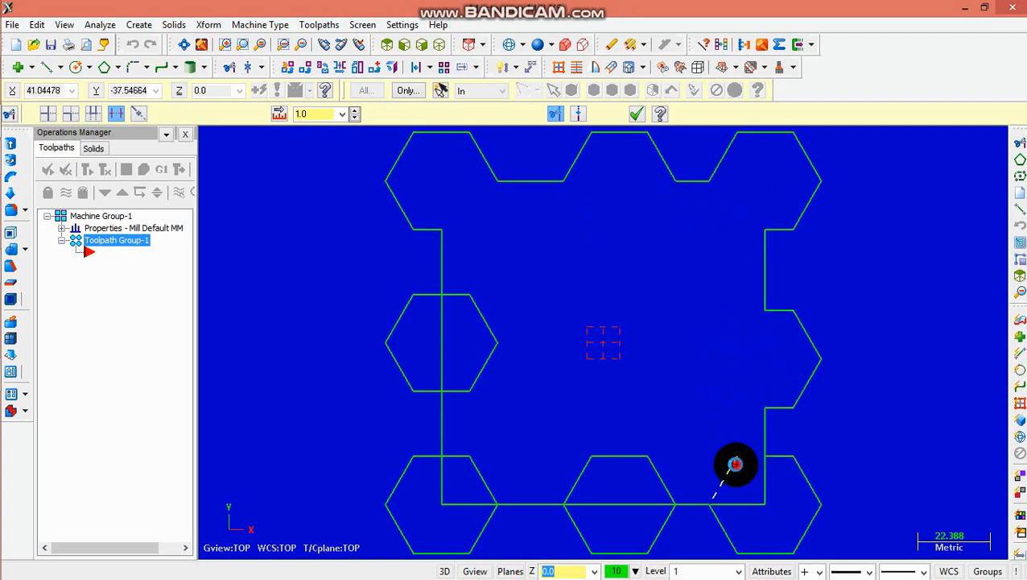
click(749, 503)
click(765, 483)
click(658, 473)
click(619, 456)
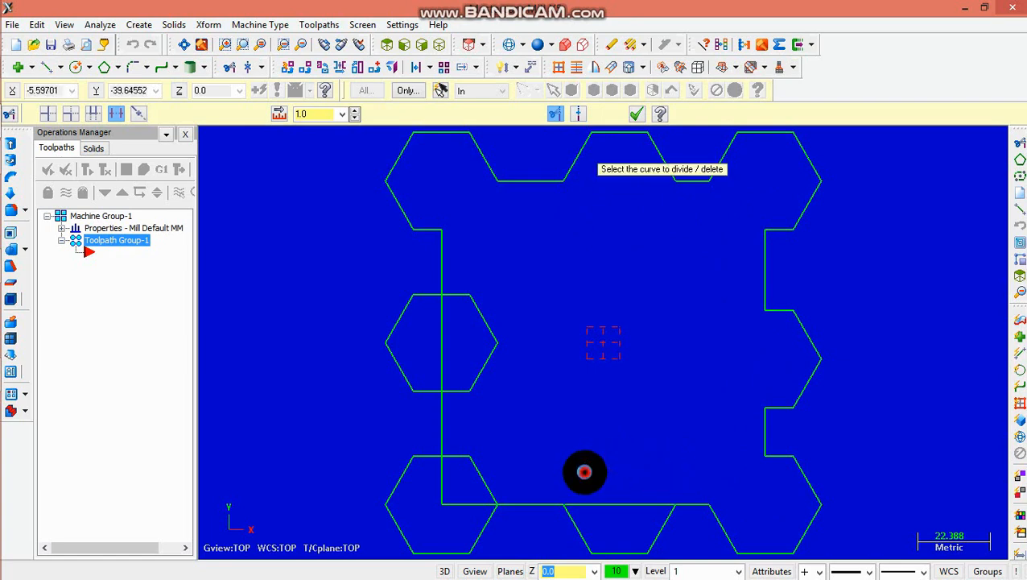
click(582, 475)
click(609, 505)
Remove the overlapping inner segments at the lower-left corner hexagon and the left edge's hexagon to leave one continuous outline.
click(480, 503)
click(472, 486)
click(461, 456)
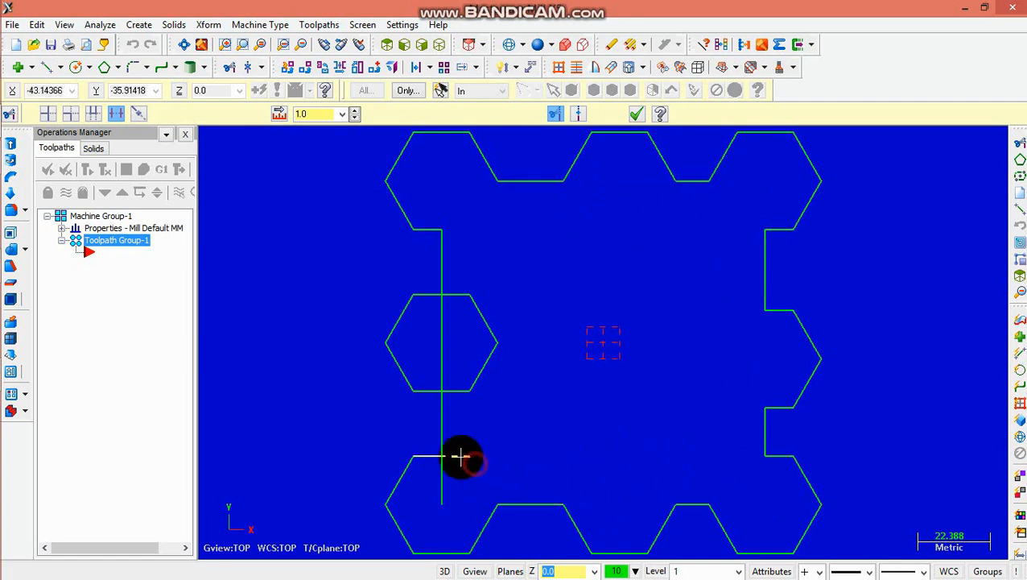
click(443, 486)
click(441, 358)
click(458, 295)
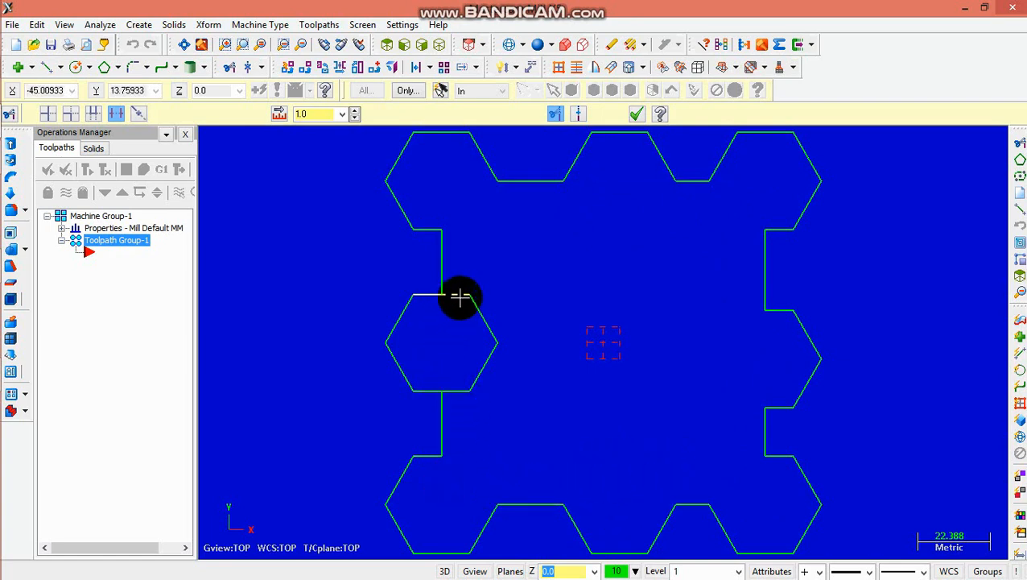
click(483, 322)
click(489, 371)
click(463, 392)
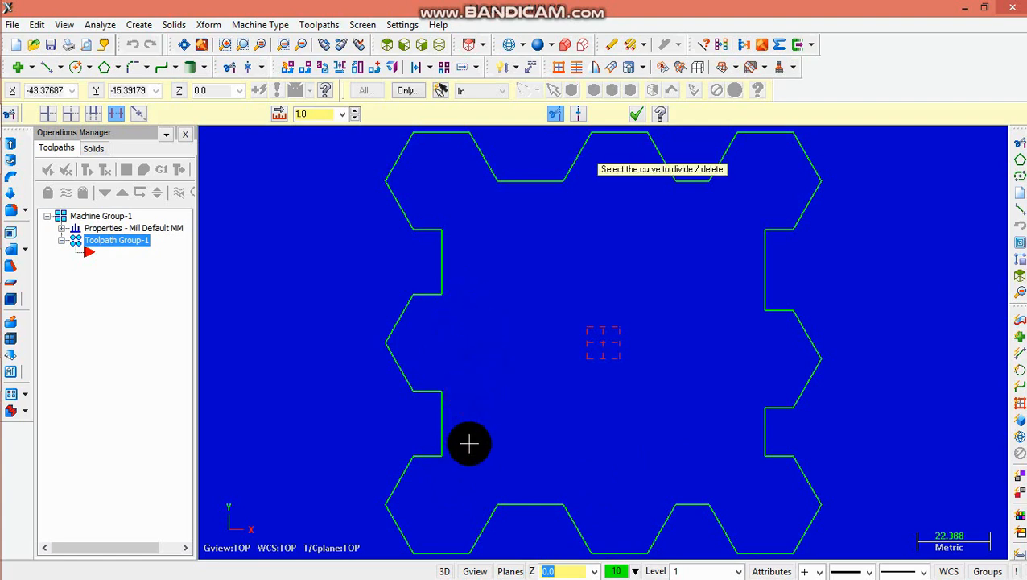
Fillet the inner corners of the two notches along the outline's left side with a radius of 5 mm.
click(134, 67)
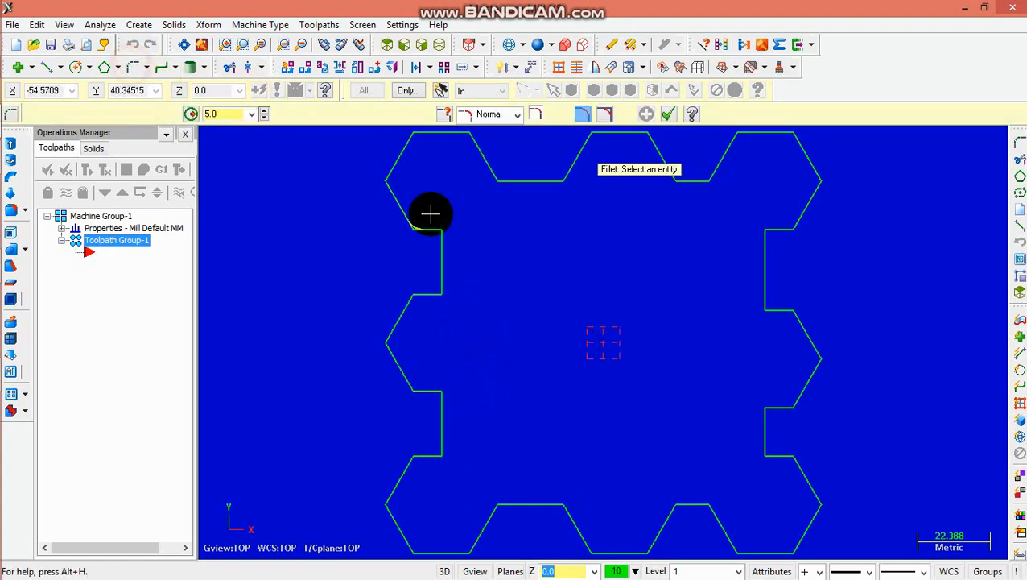
click(441, 280)
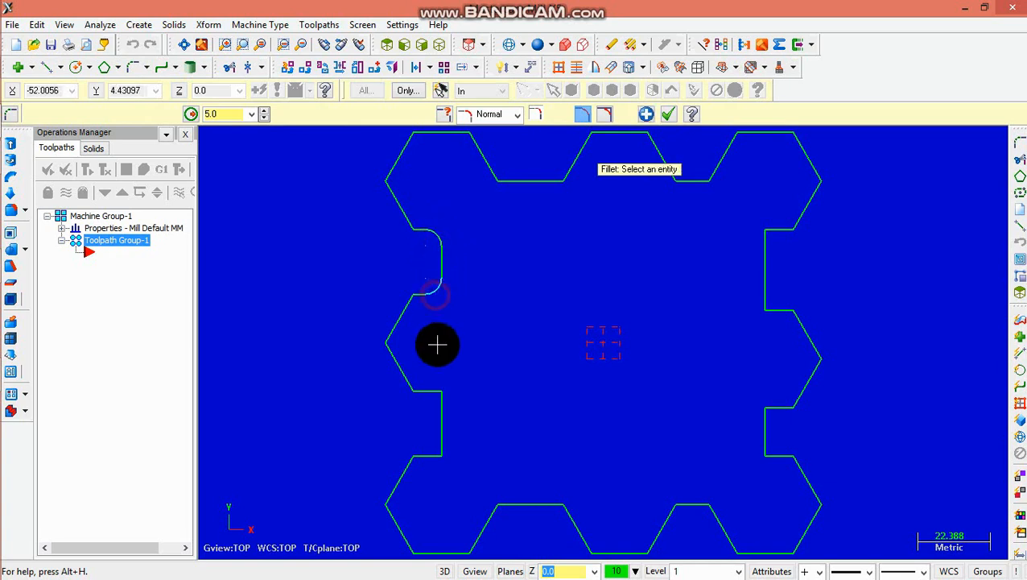
click(439, 431)
click(426, 456)
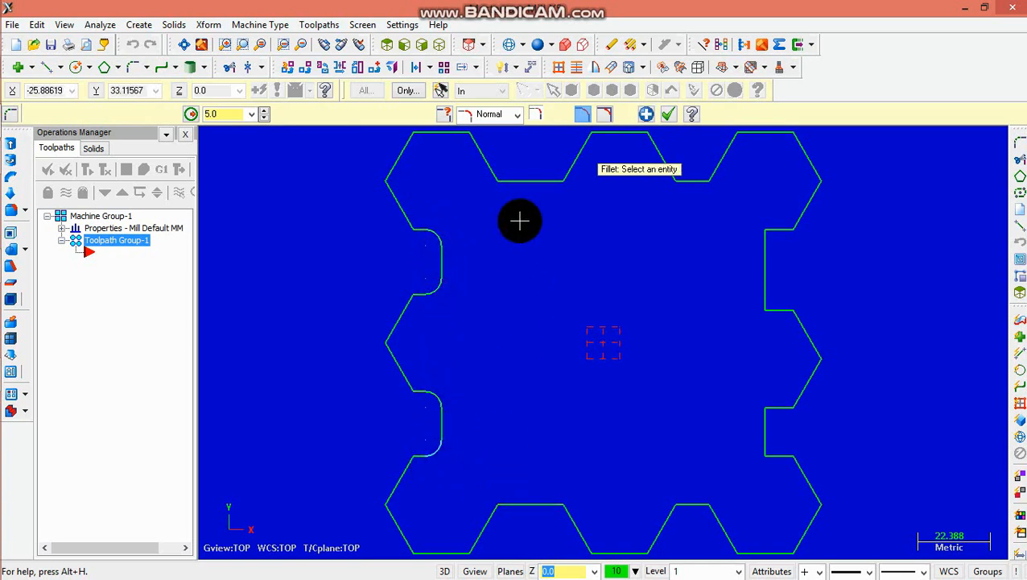
Fillet the inner corners of the two notches along the outline's upper edge with a radius of 5 mm.
click(482, 163)
click(517, 179)
click(566, 167)
click(557, 179)
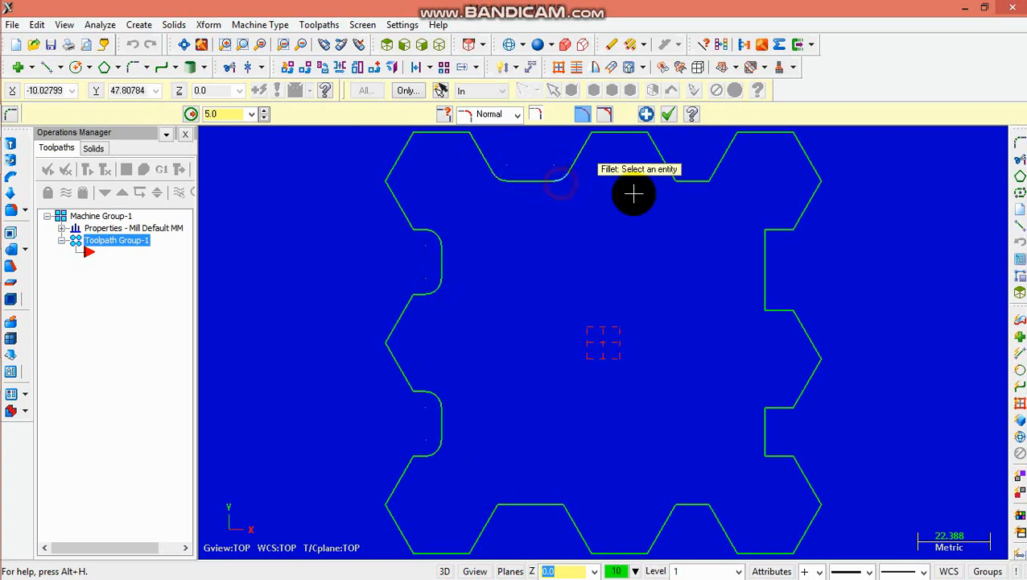
click(696, 179)
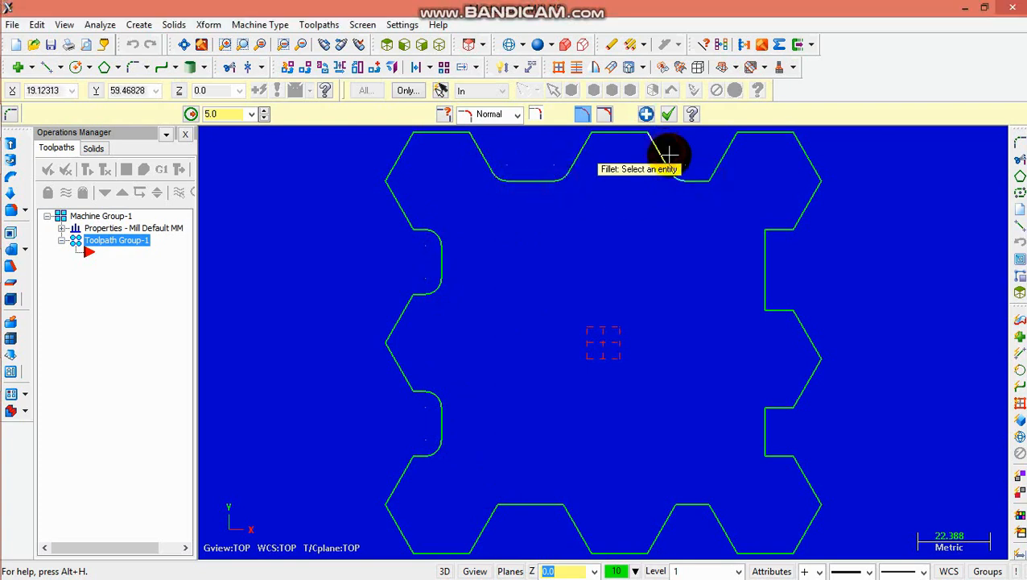
click(706, 179)
Fillet the inner corners of the two notches along the outline's right side with a radius of 5 mm.
click(777, 229)
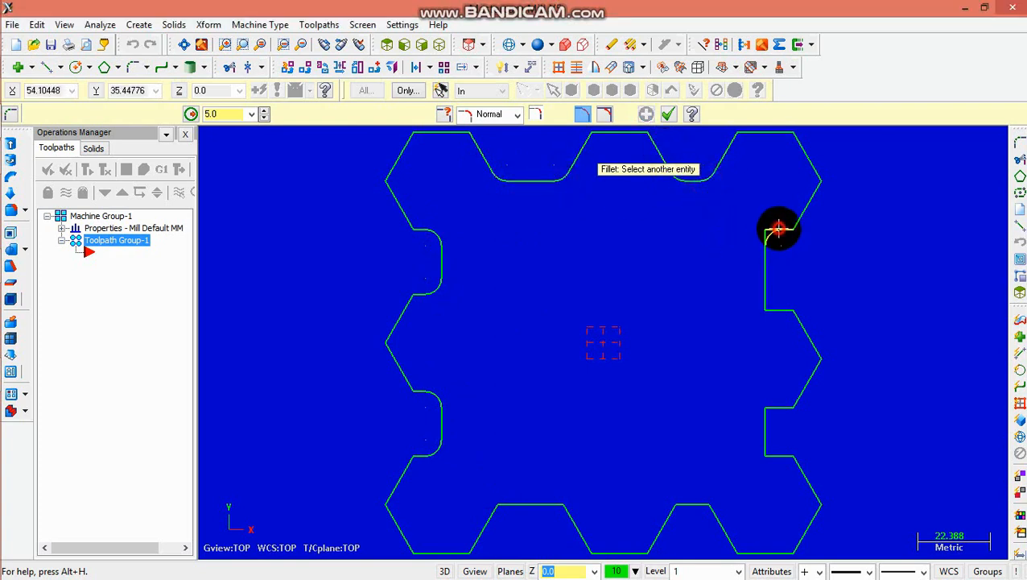
click(764, 278)
click(775, 406)
click(767, 426)
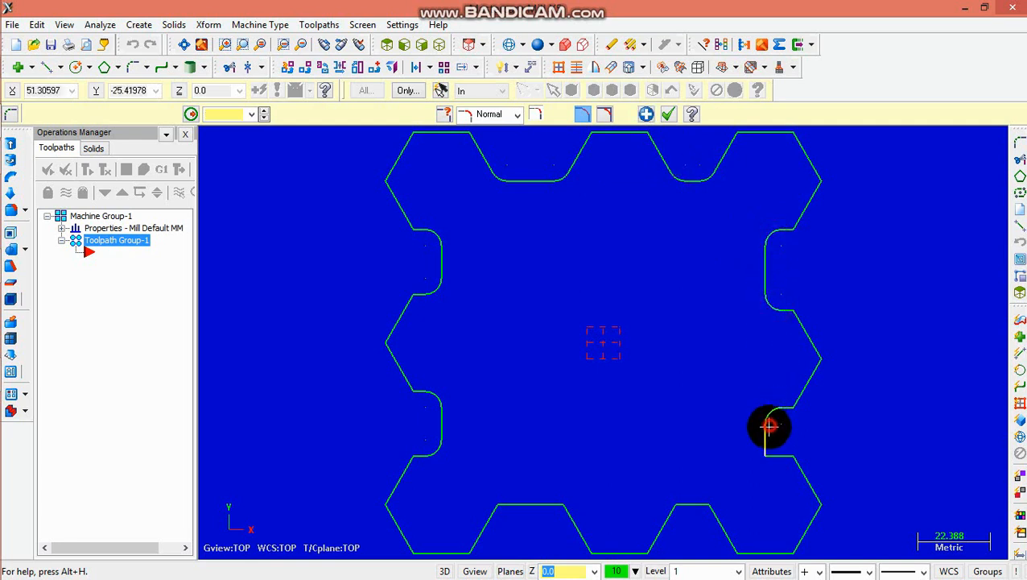
click(763, 443)
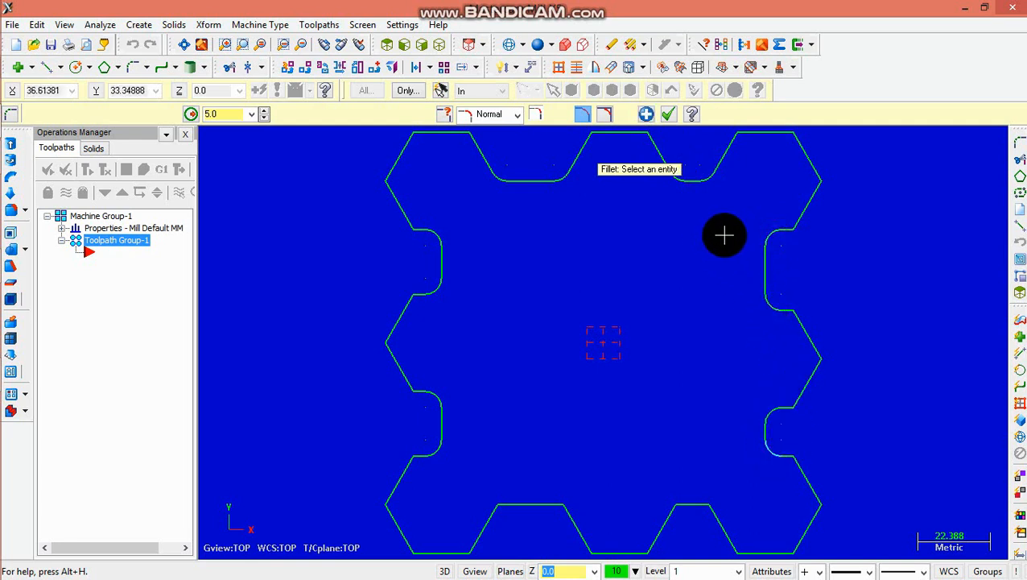
Round the protruding hexagon corners along the outline's upper edge with 5 mm fillets, including the upper-left hexagon's outer tip.
click(301, 45)
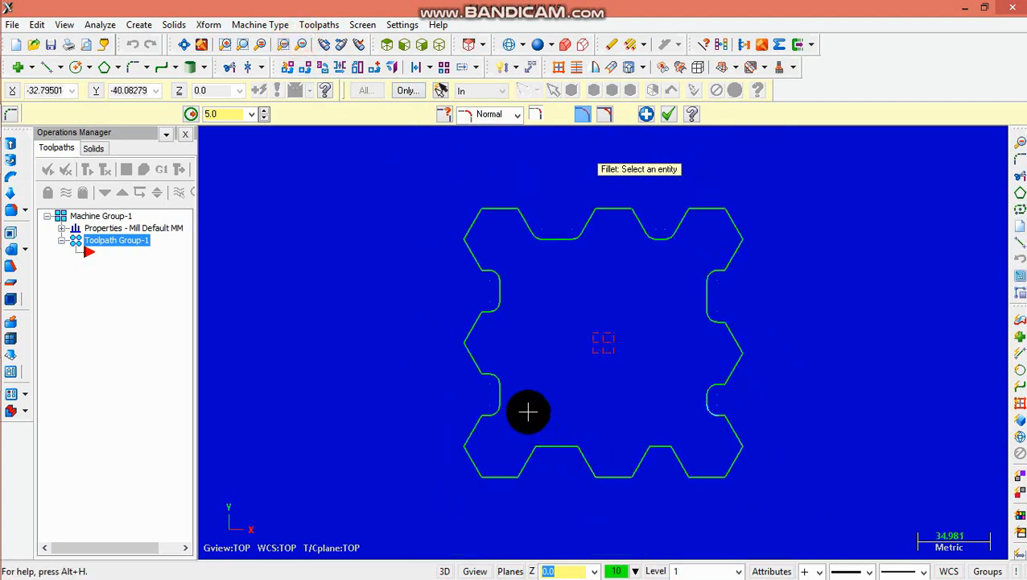
click(476, 215)
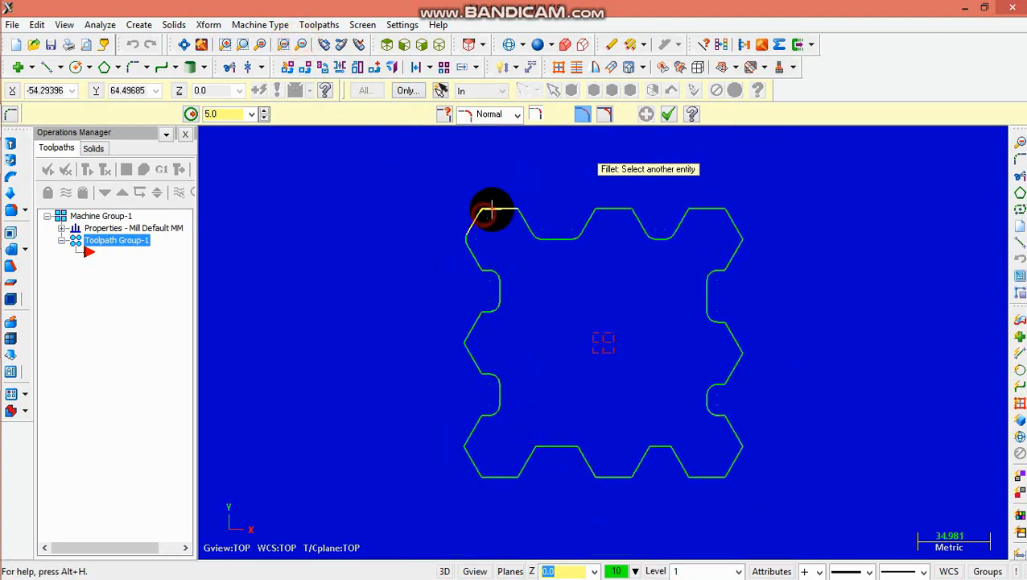
click(594, 212)
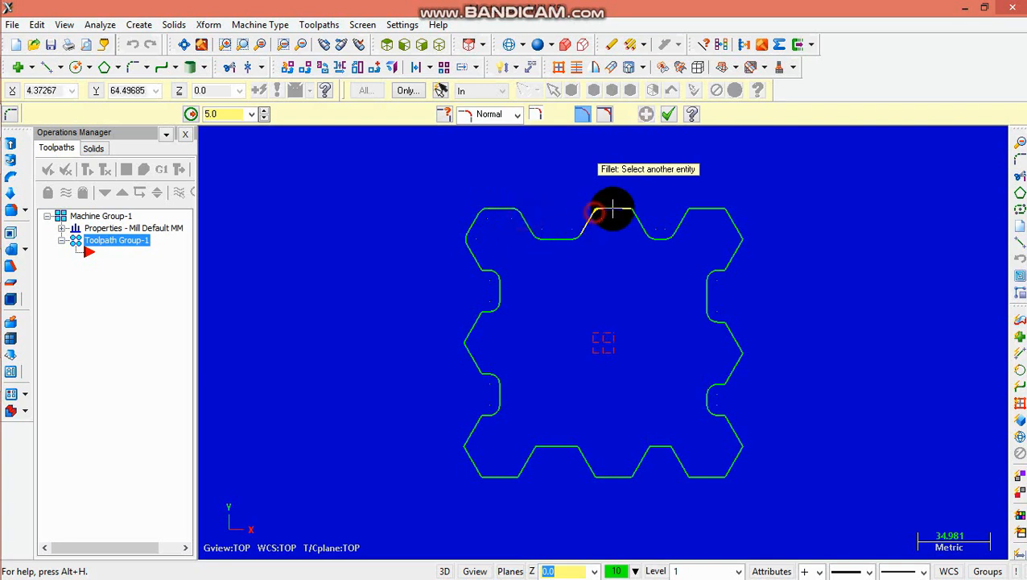
click(636, 223)
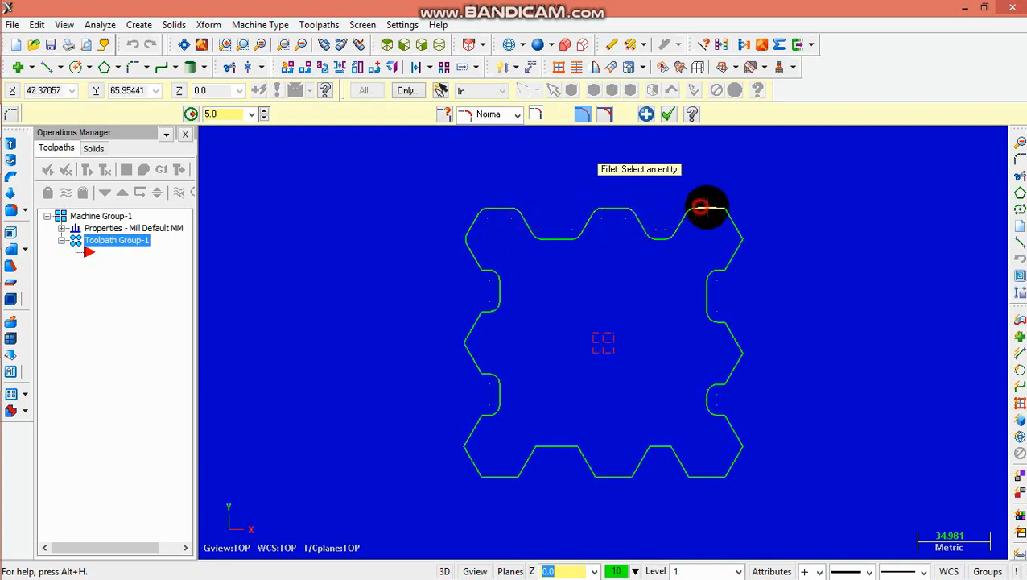
Fillet the outer tips of the three hexagons along the outline's right side and the upper-right hexagon's junction with its notch, radius 5 mm.
click(745, 235)
click(735, 254)
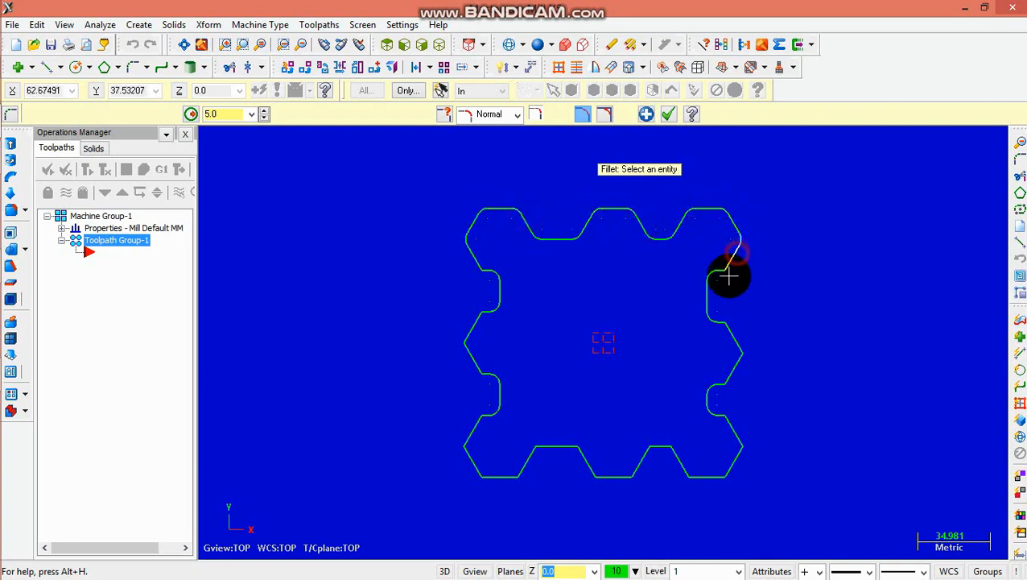
click(729, 261)
click(723, 271)
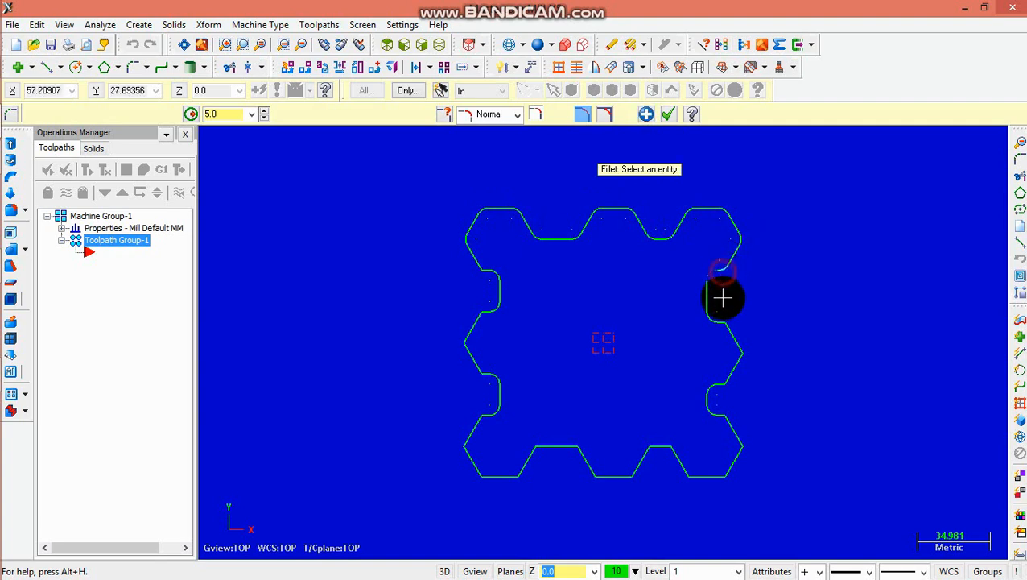
click(742, 347)
click(740, 359)
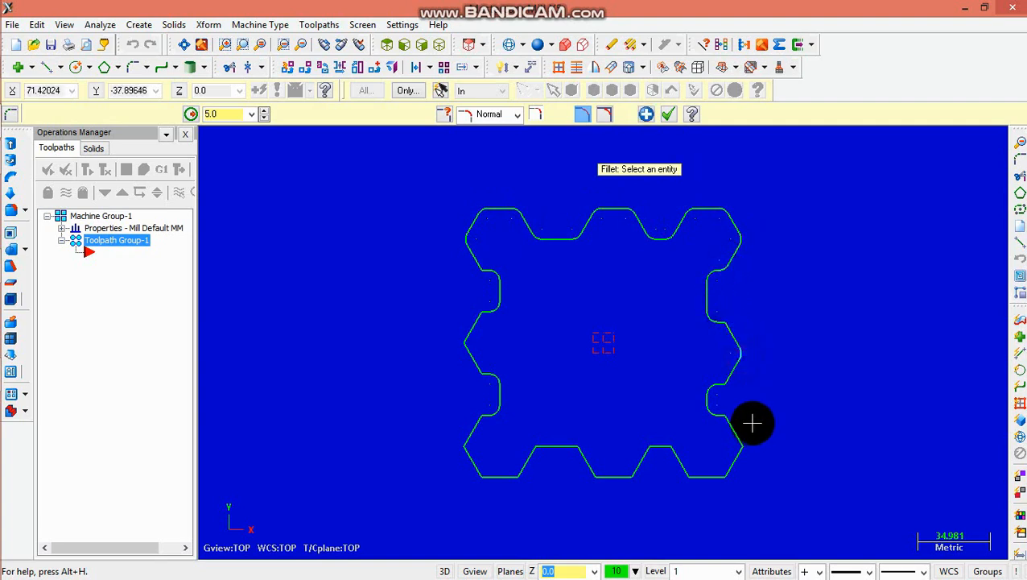
click(743, 441)
click(742, 464)
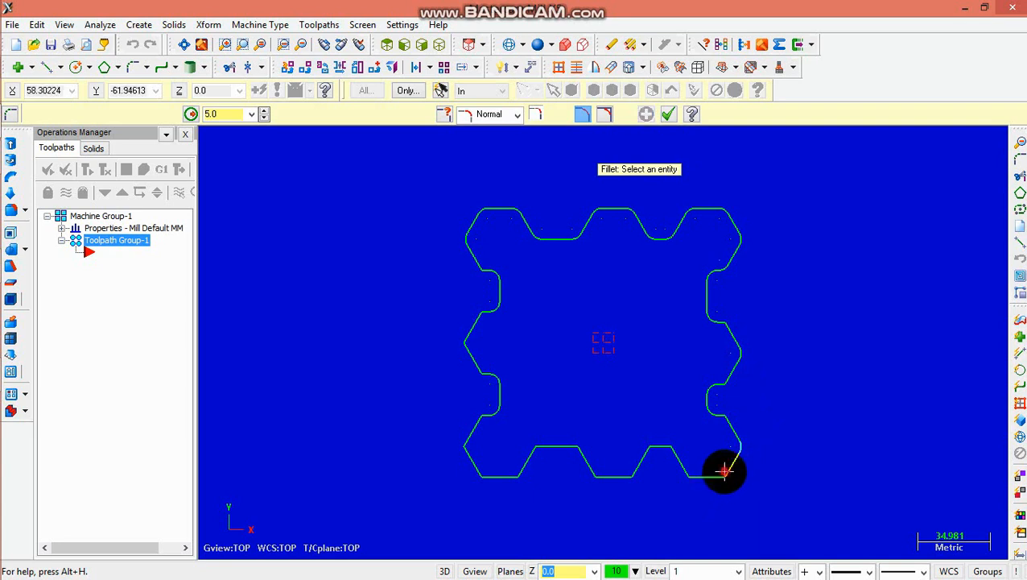
Fillet the protruding and notch corners along the outline's lower edge, working from the lower-right hexagon to the lower-left one, radius 5 mm.
click(694, 476)
click(678, 460)
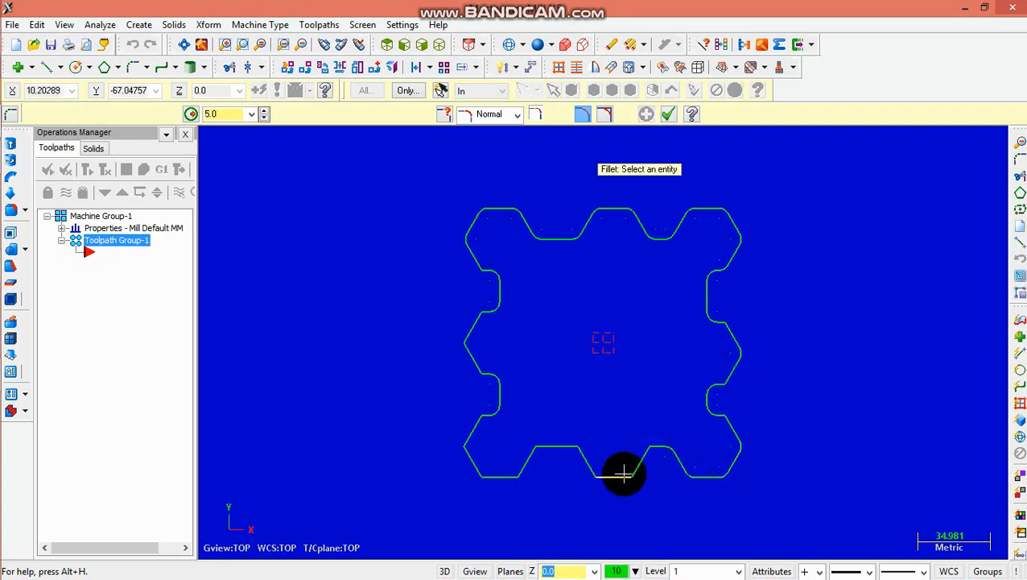
click(653, 447)
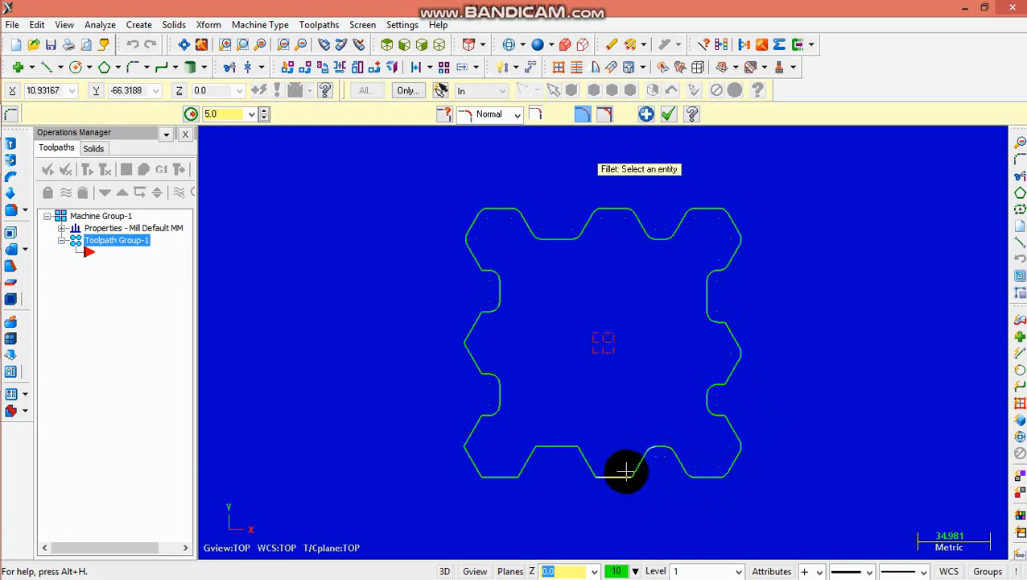
click(608, 475)
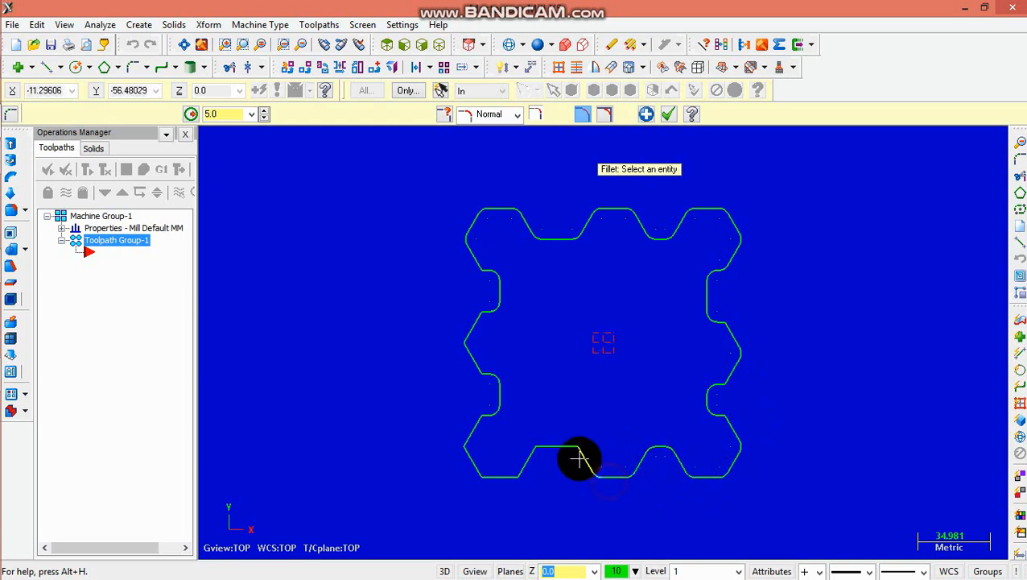
click(549, 452)
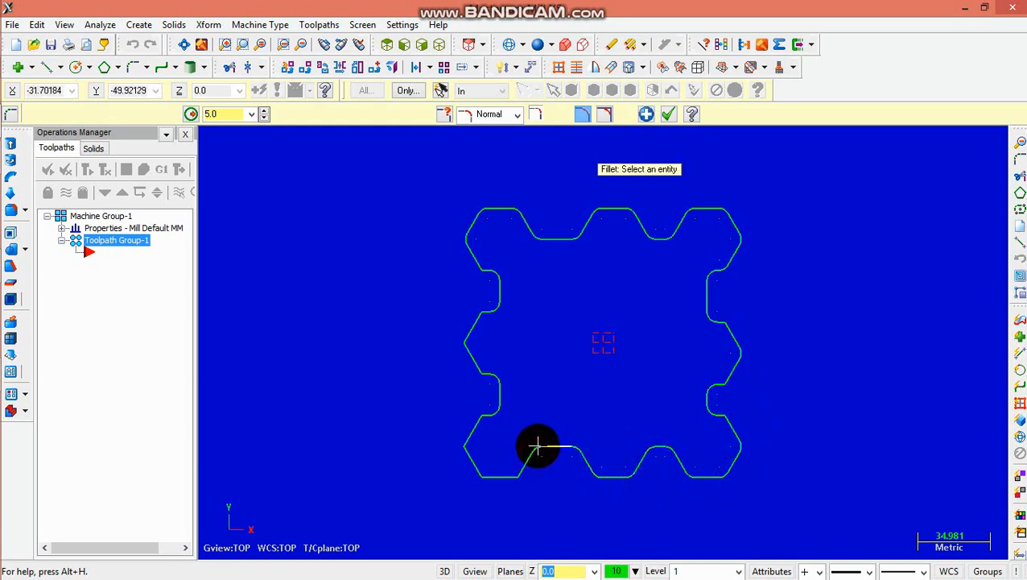
click(506, 480)
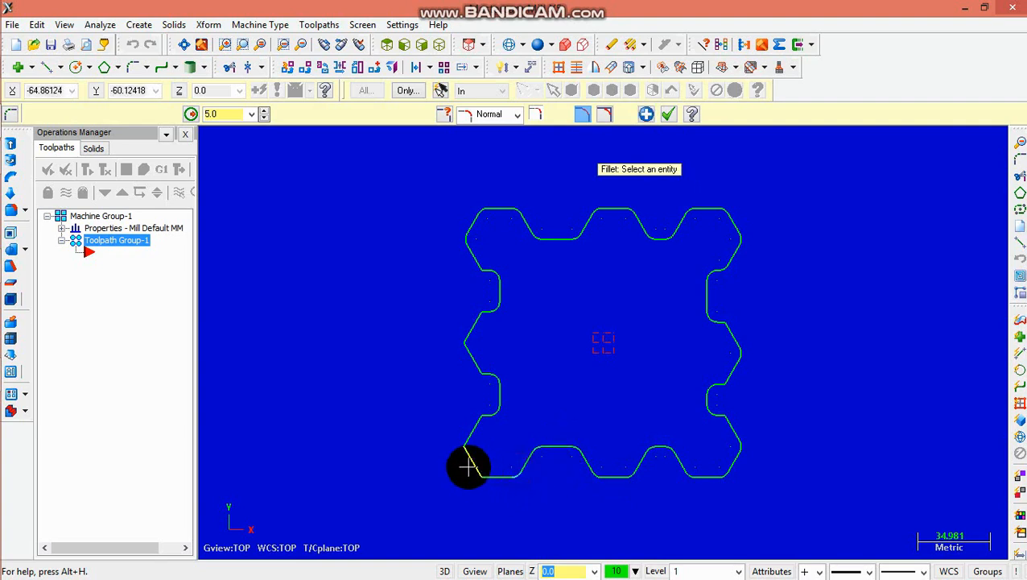
Fillet the remaining corners of the lower-left hexagon and the outer tip of the left side's middle hexagon with a radius of 5 mm.
click(474, 466)
click(470, 433)
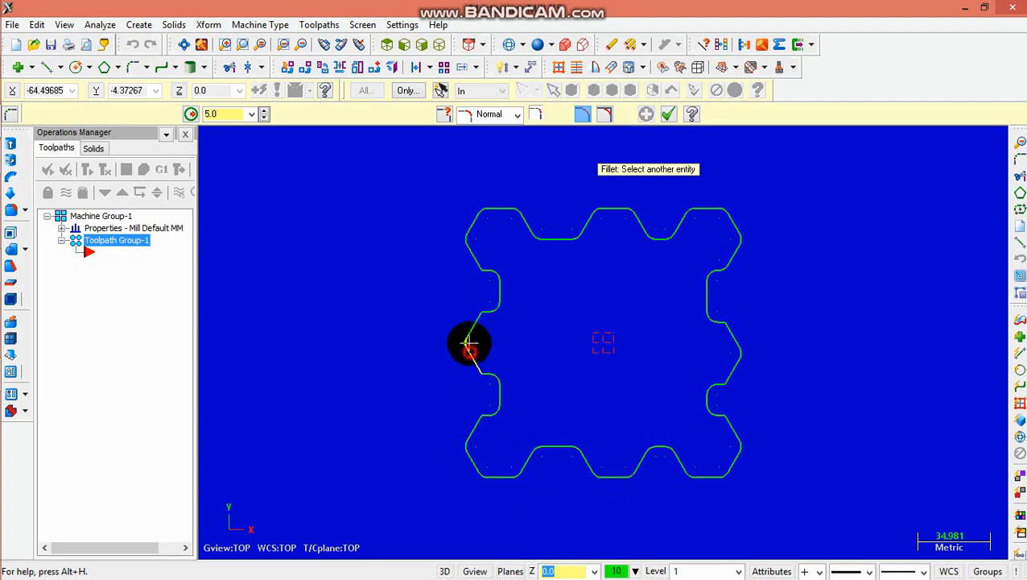
click(472, 328)
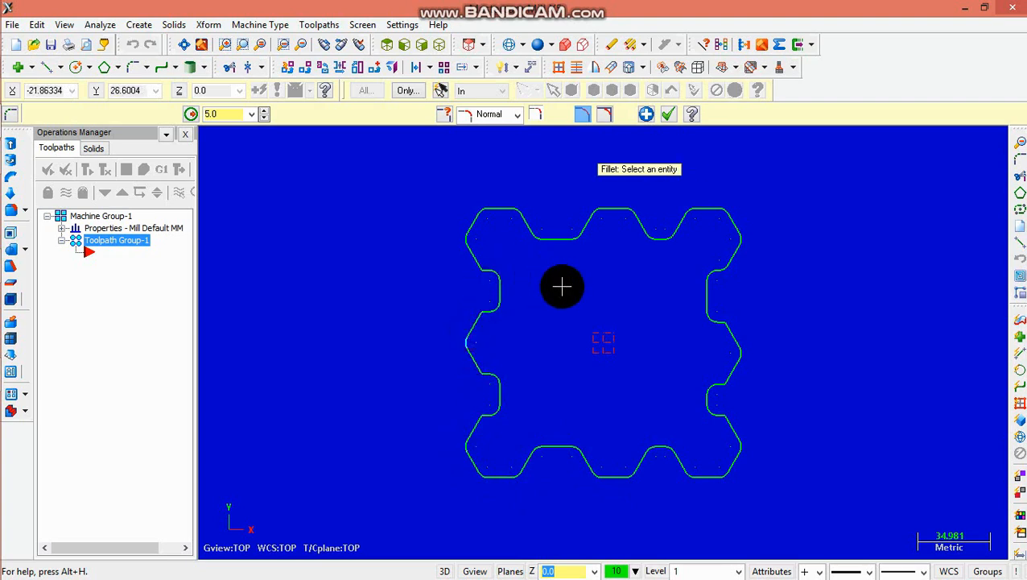
Create a seven-sided polygon centred on the origin with a radius of 40 mm measured to its flats.
click(108, 69)
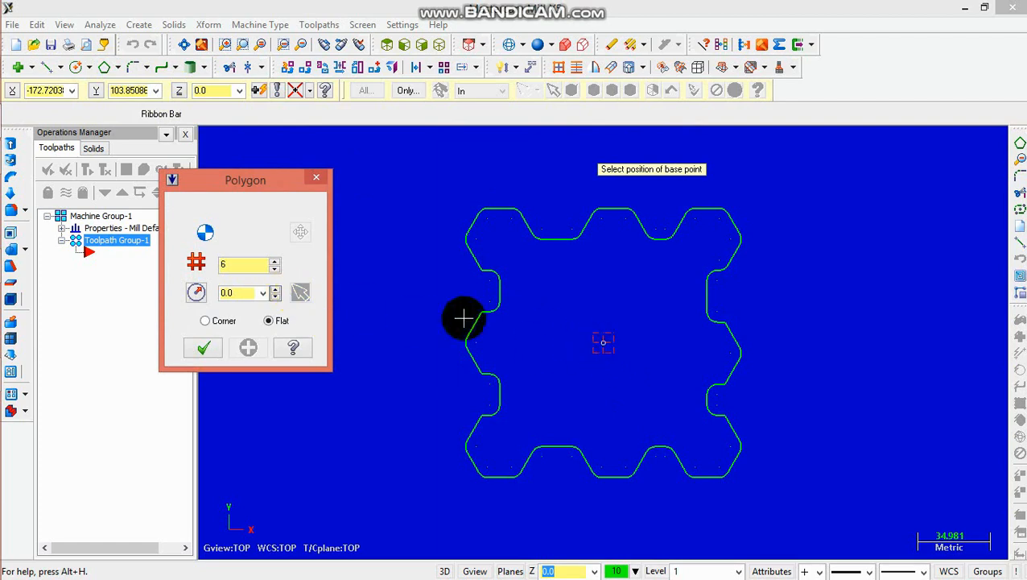
click(275, 261)
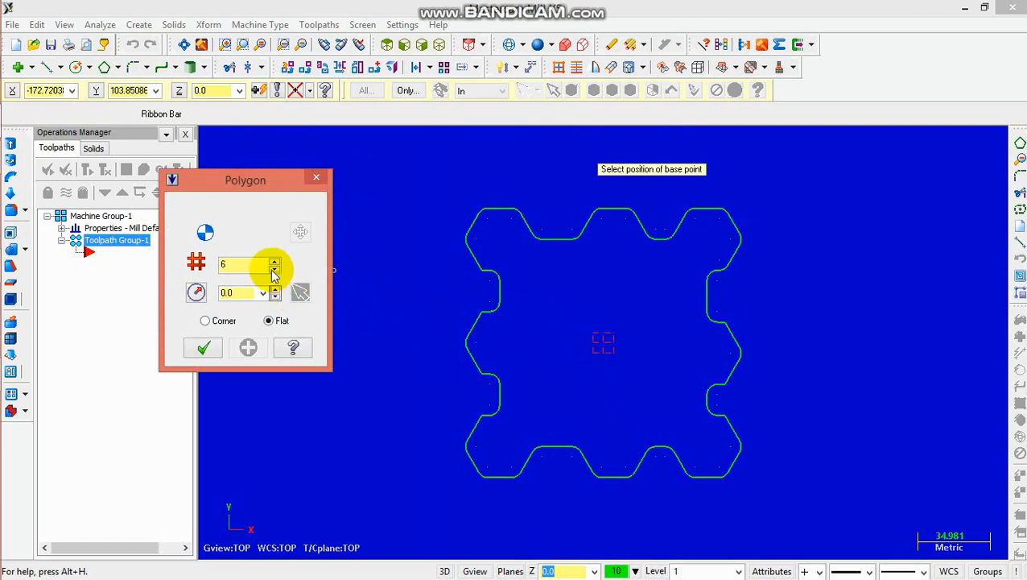
click(608, 350)
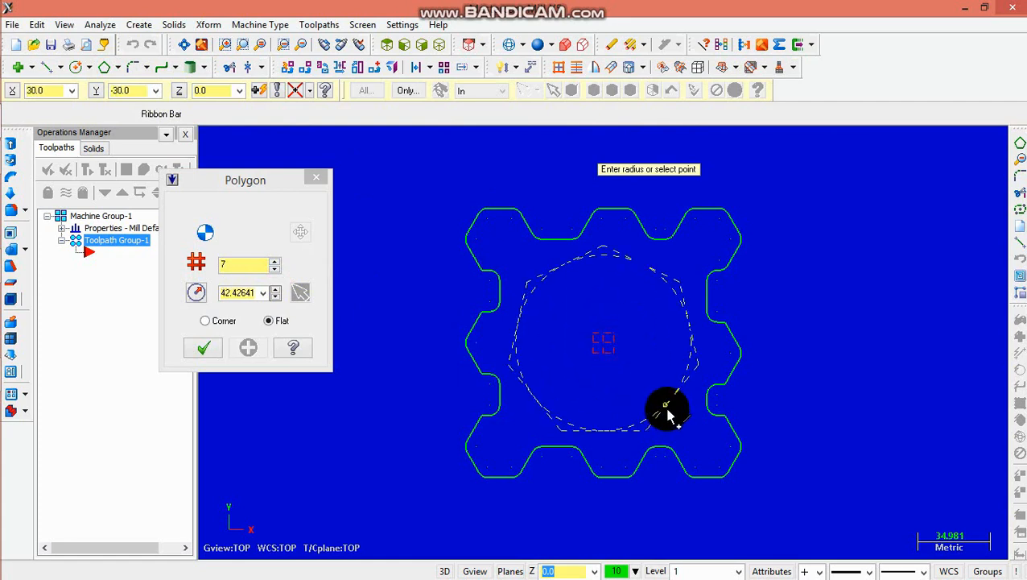
click(666, 414)
click(263, 293)
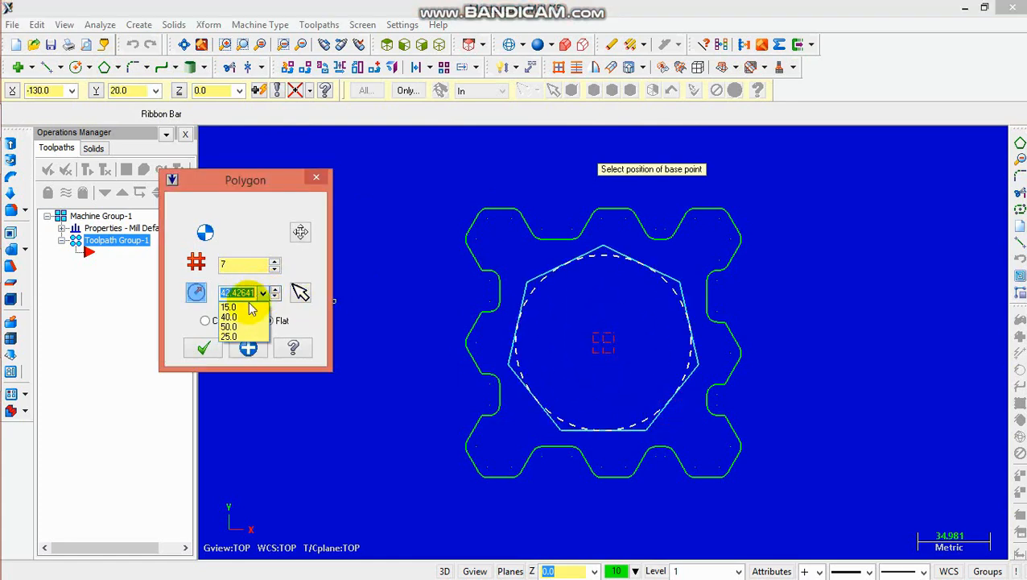
click(244, 317)
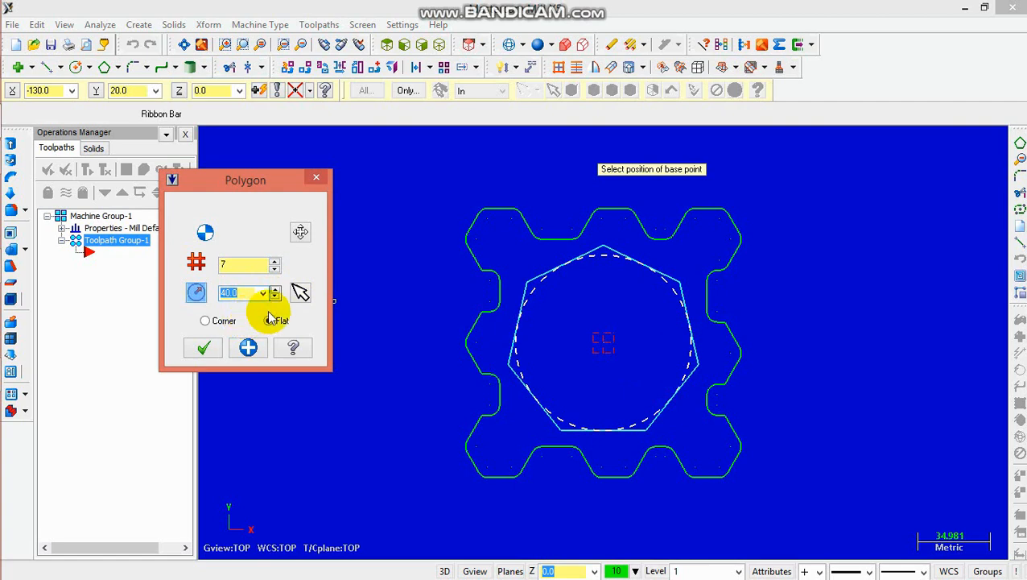
click(270, 320)
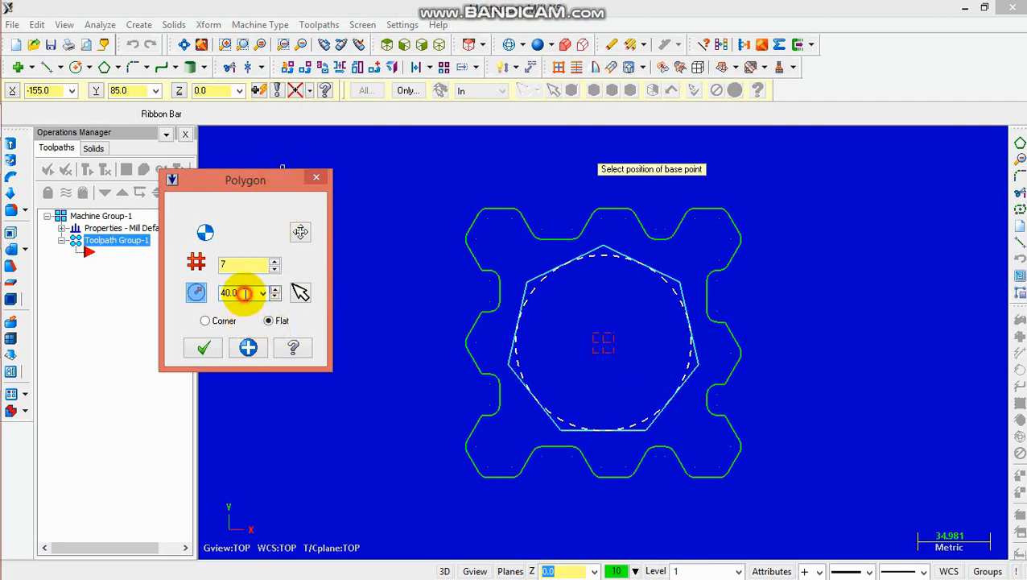
drag(245, 293, 216, 295)
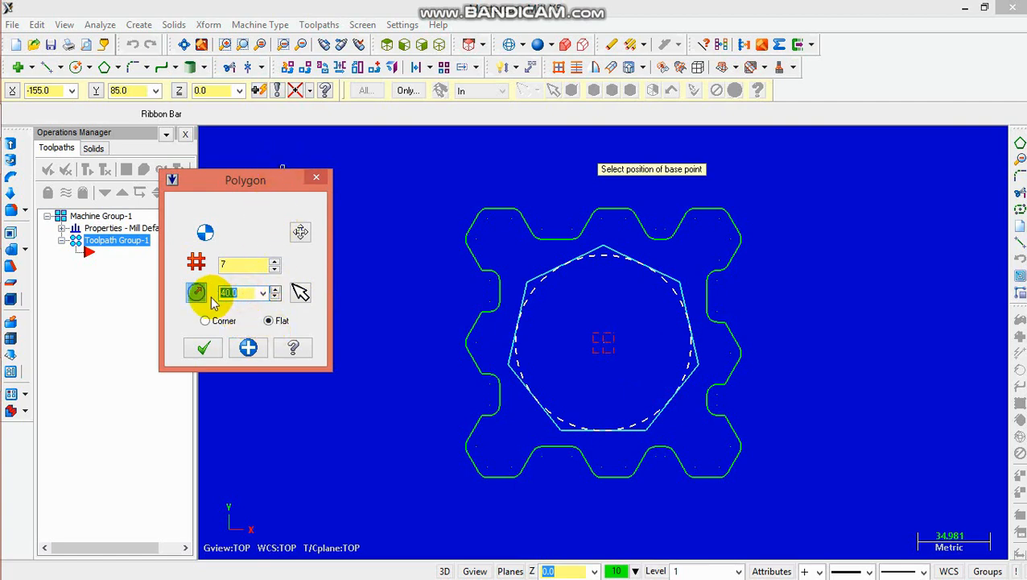
click(204, 348)
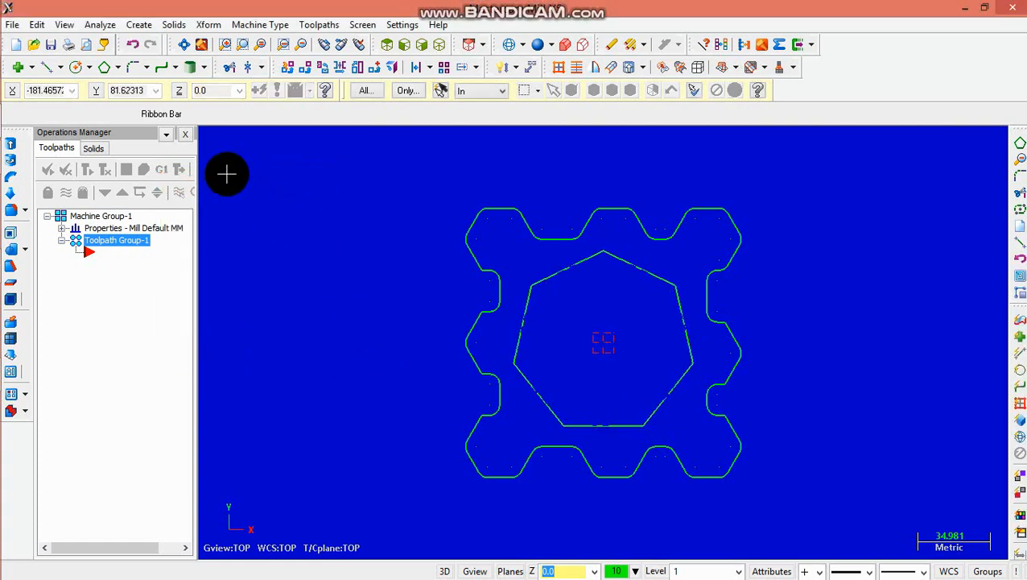
Create a three-sided polygon centred on the origin inside the heptagon, with a radius of 15 mm measured to its flats.
click(120, 69)
click(127, 126)
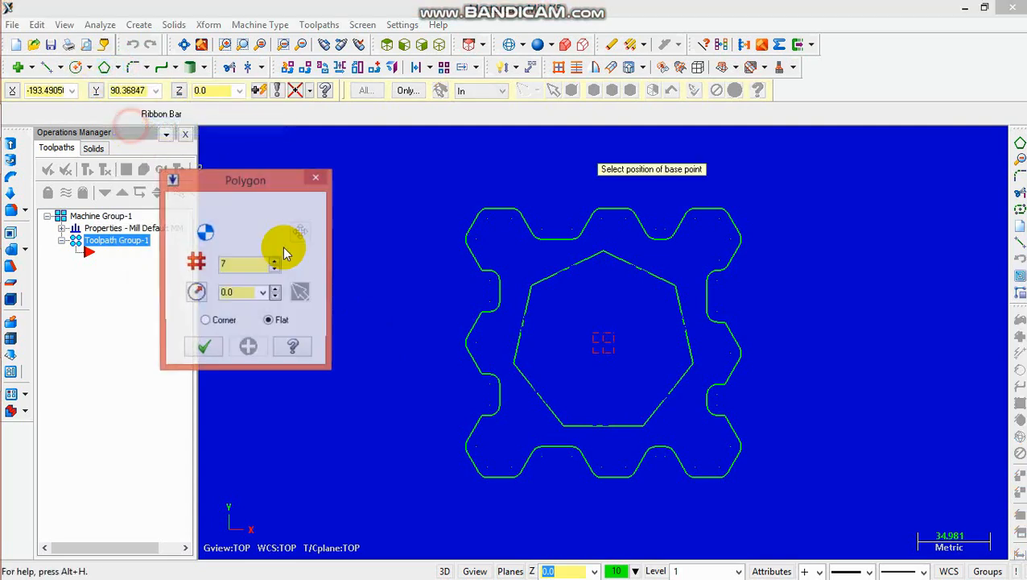
click(276, 274)
click(276, 274)
click(276, 274)
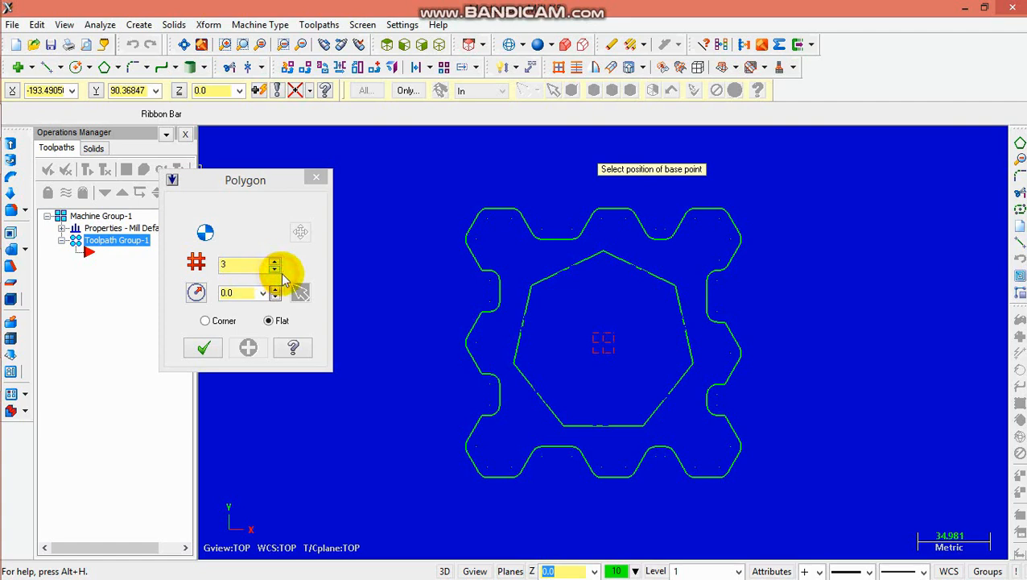
click(607, 347)
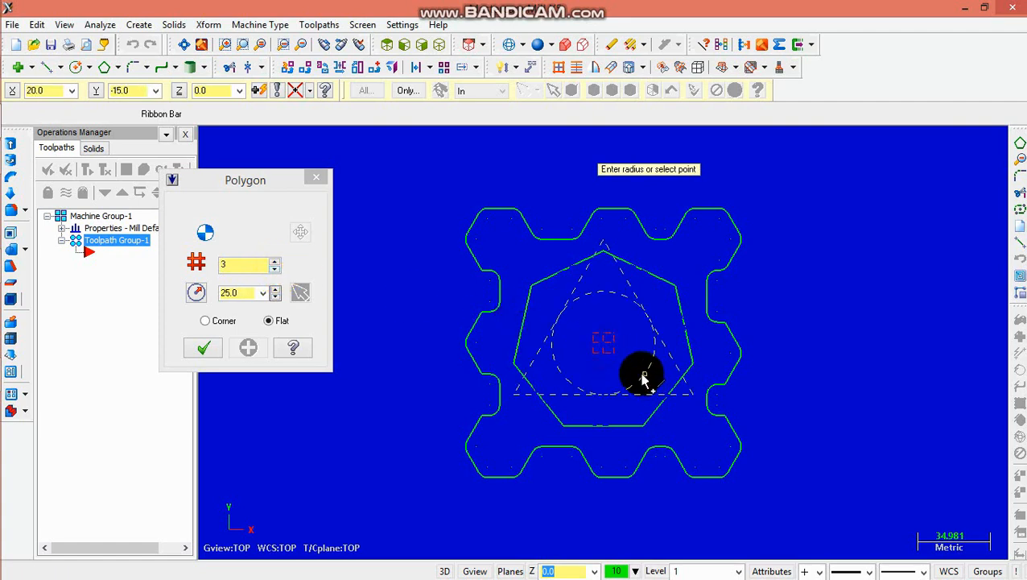
click(635, 366)
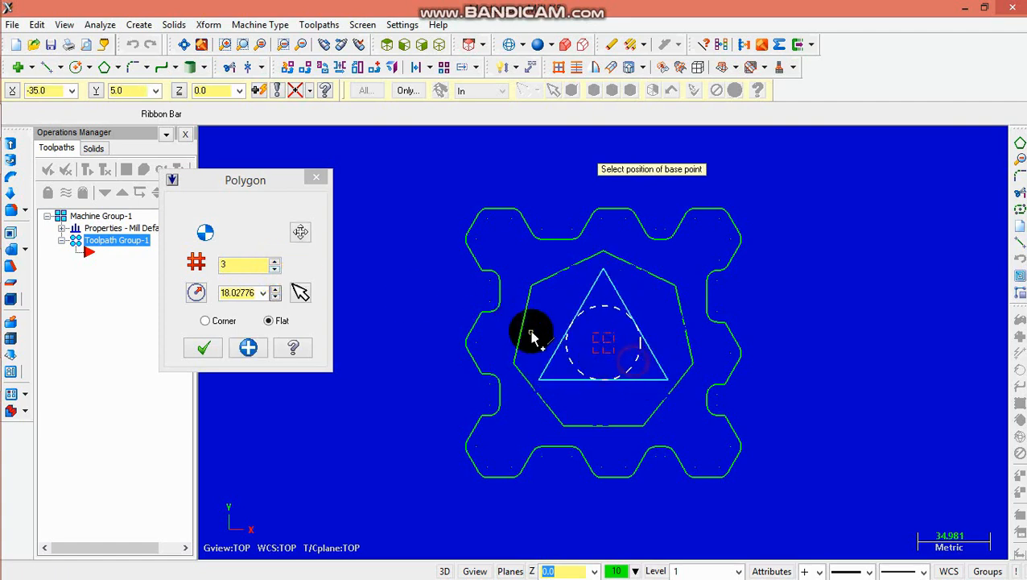
click(262, 293)
click(254, 317)
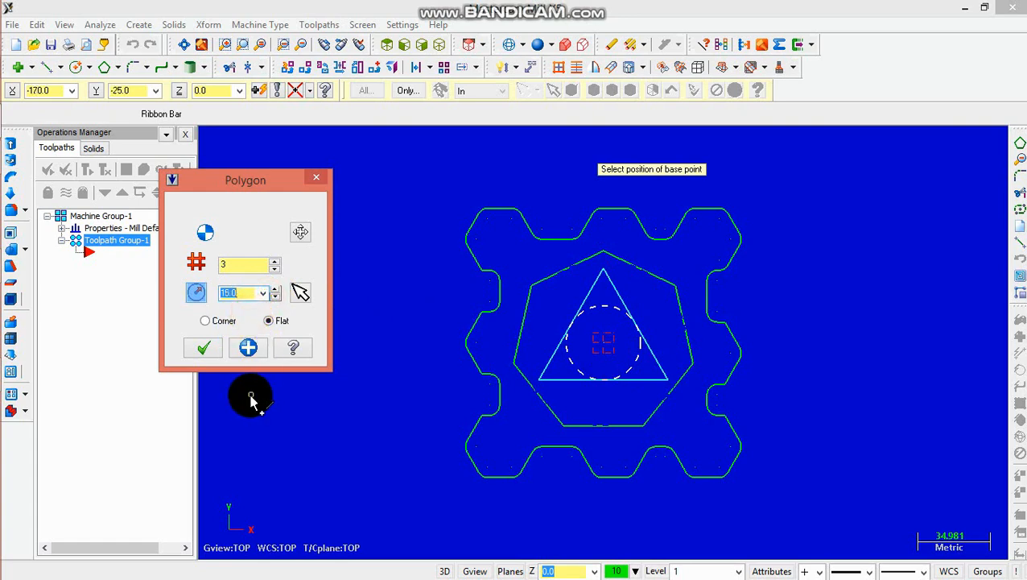
click(203, 347)
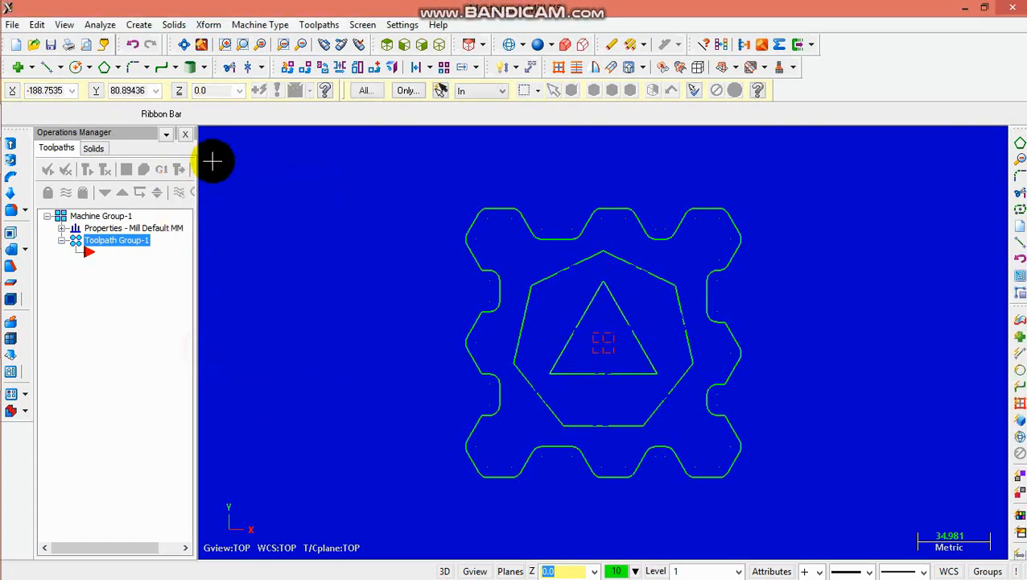
Fillet all three corners of the inner triangle with a radius of 5 mm.
click(137, 69)
click(586, 308)
click(622, 314)
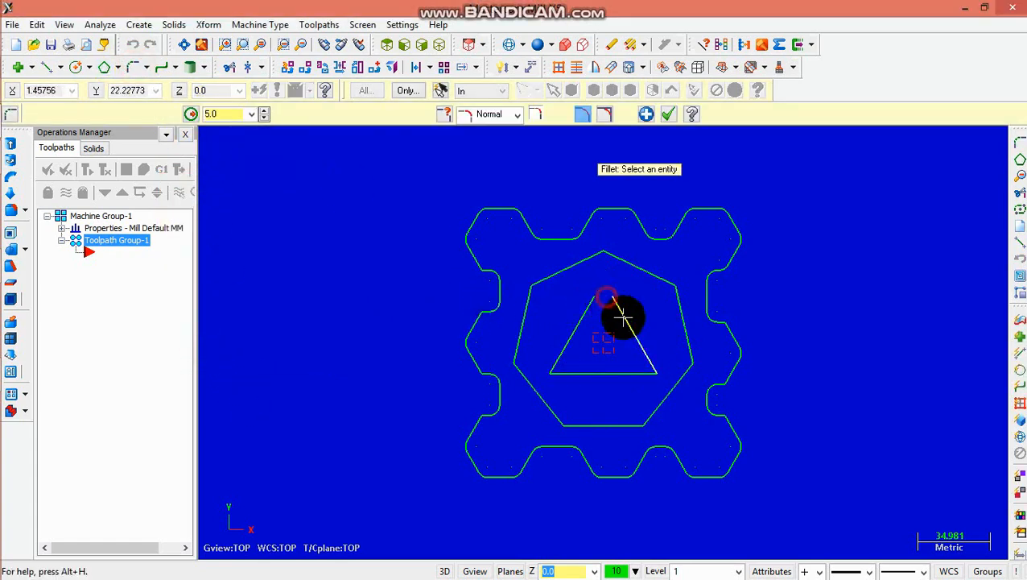
click(611, 372)
click(576, 372)
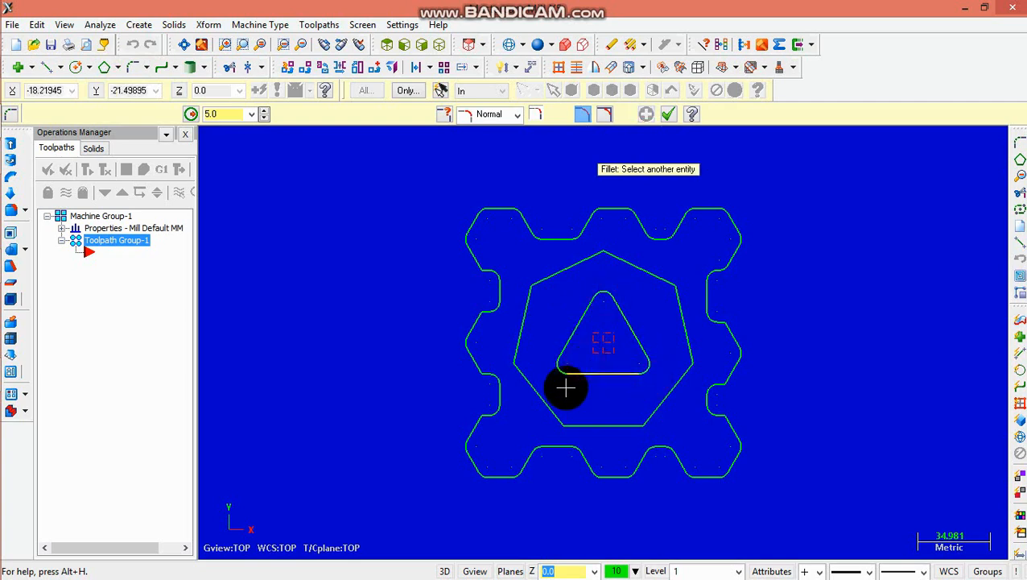
click(669, 114)
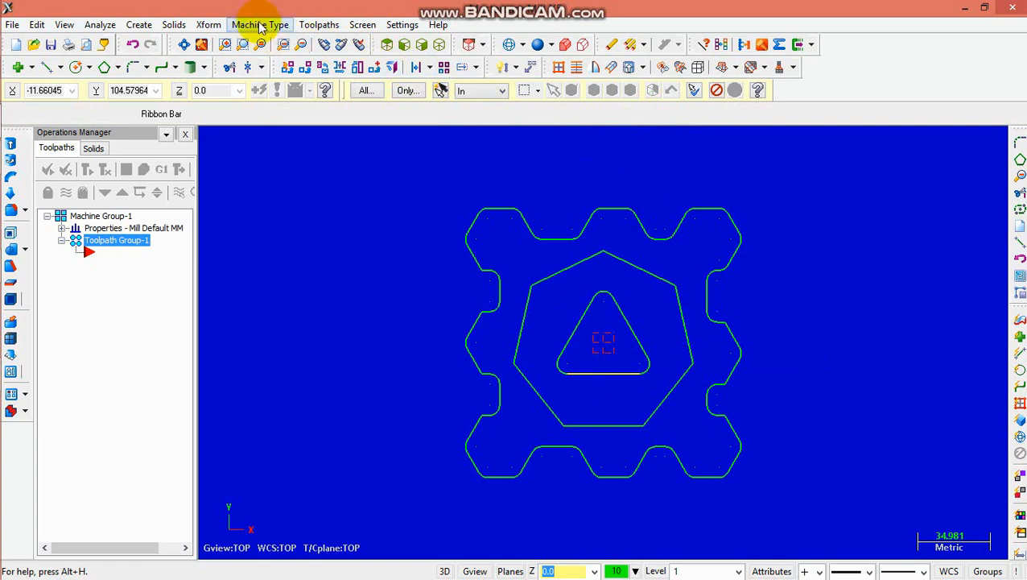
Define rectangular stock from the bounding box of the geometry and set its Z thickness to 10 mm.
click(62, 228)
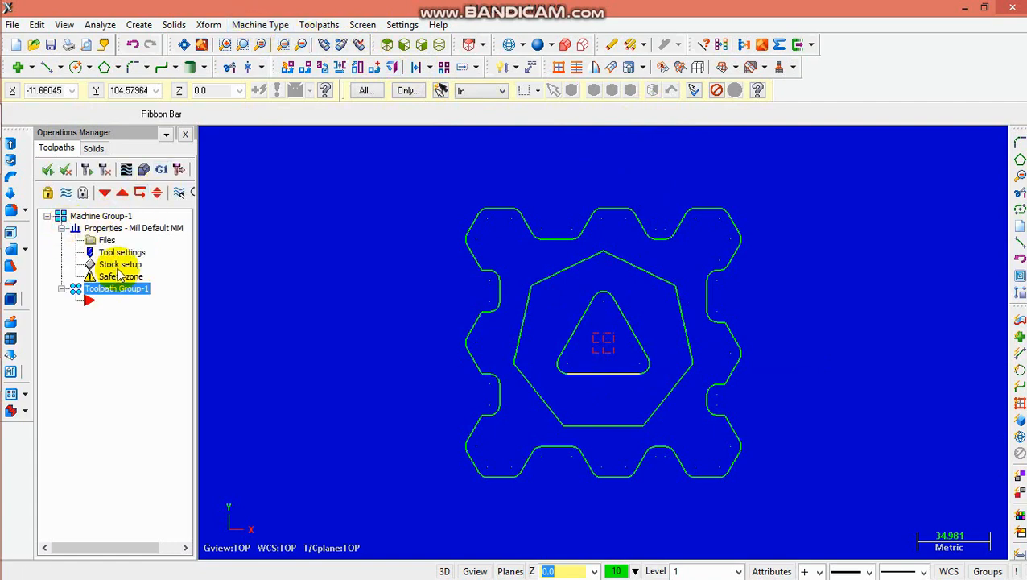
click(118, 272)
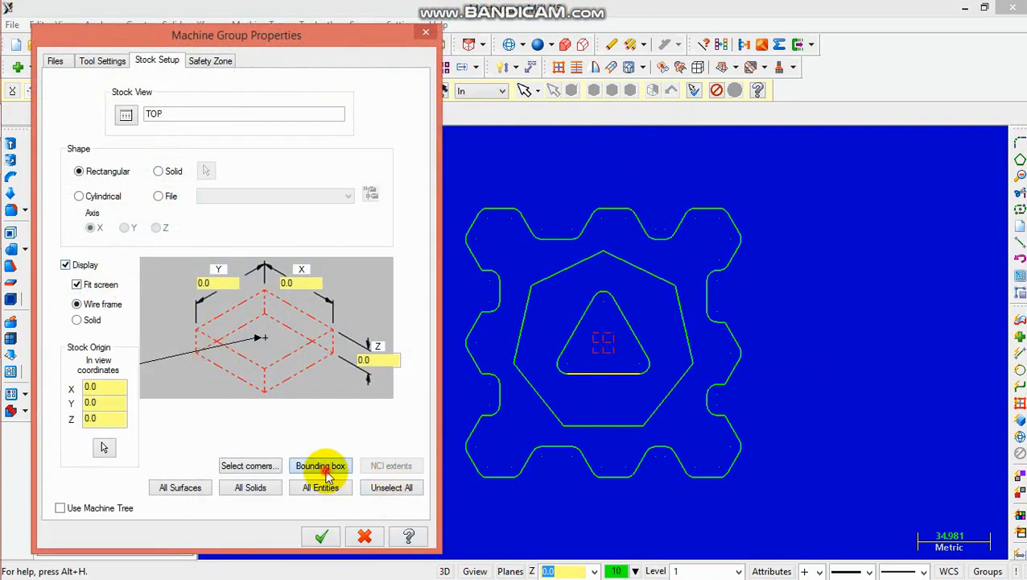
click(329, 401)
click(133, 463)
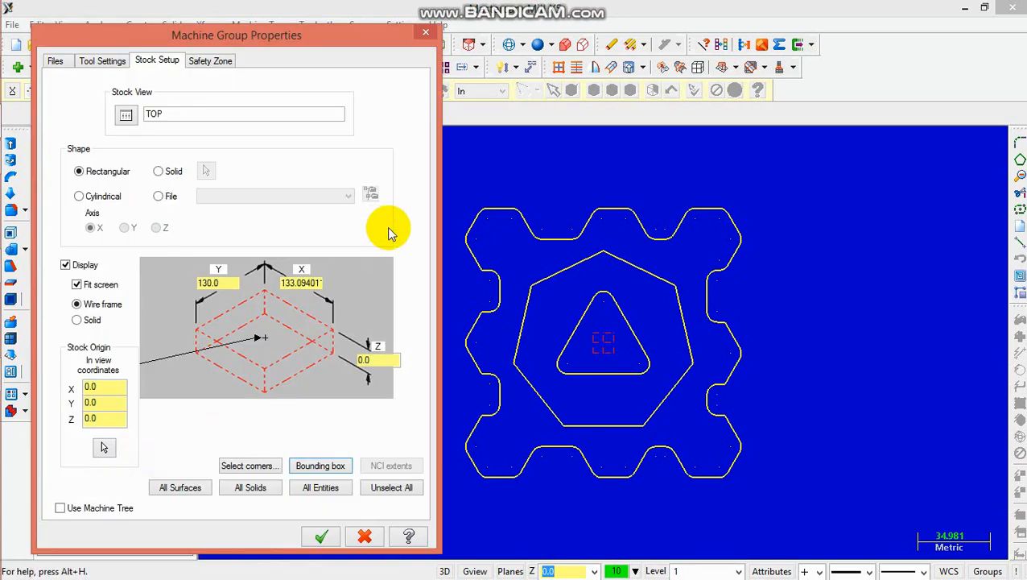
double_click(376, 363)
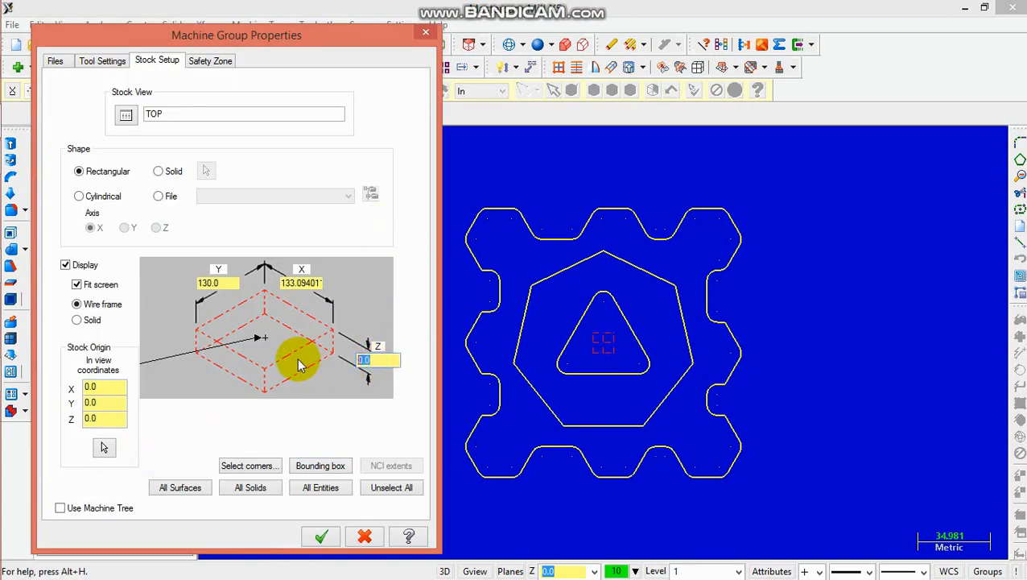
text(10)
key(Tab)
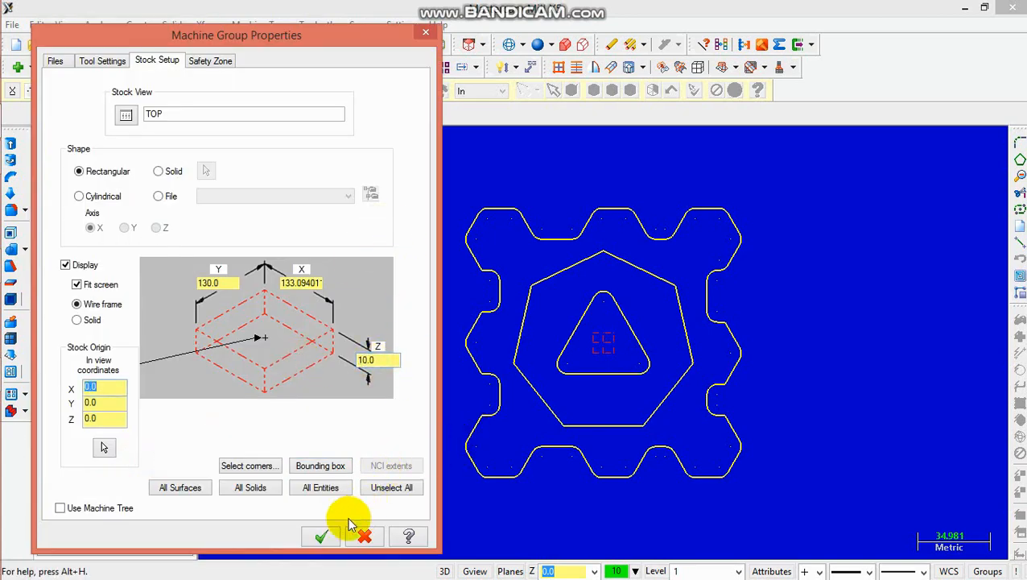
click(320, 539)
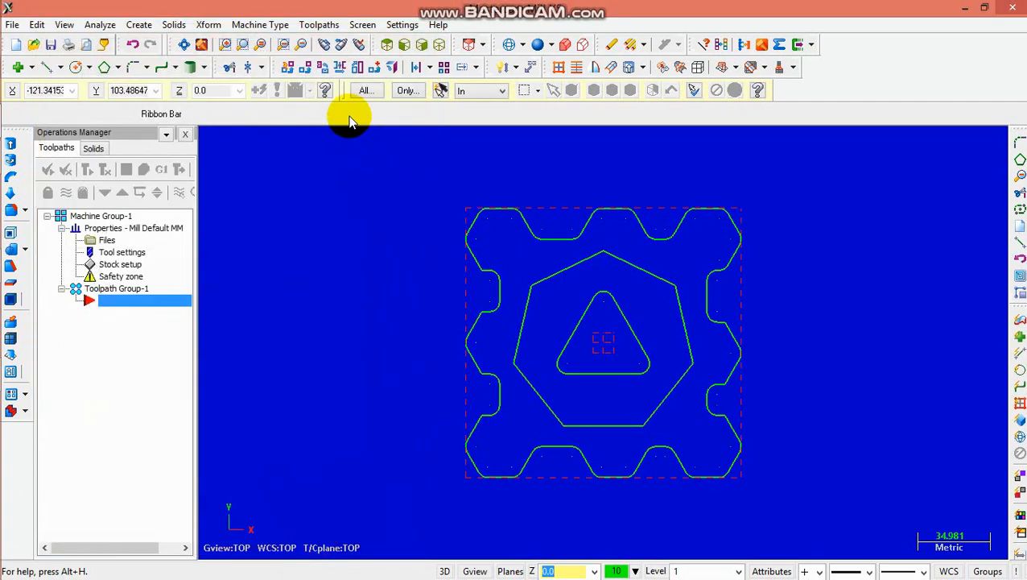
Start a 2D contour toolpath with the NC name T and chain the outer notched outline.
click(316, 24)
click(318, 89)
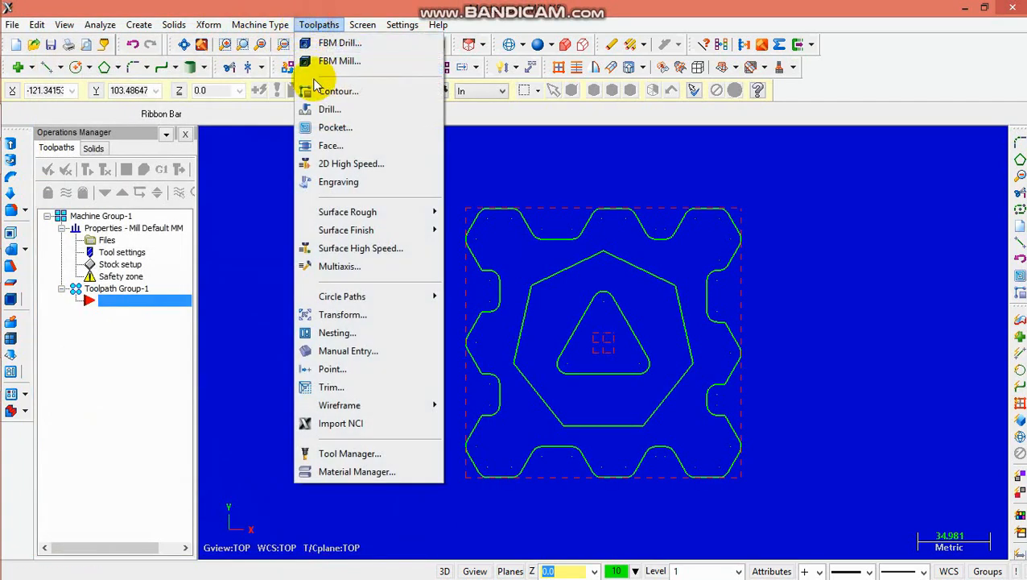
text(T)
click(119, 213)
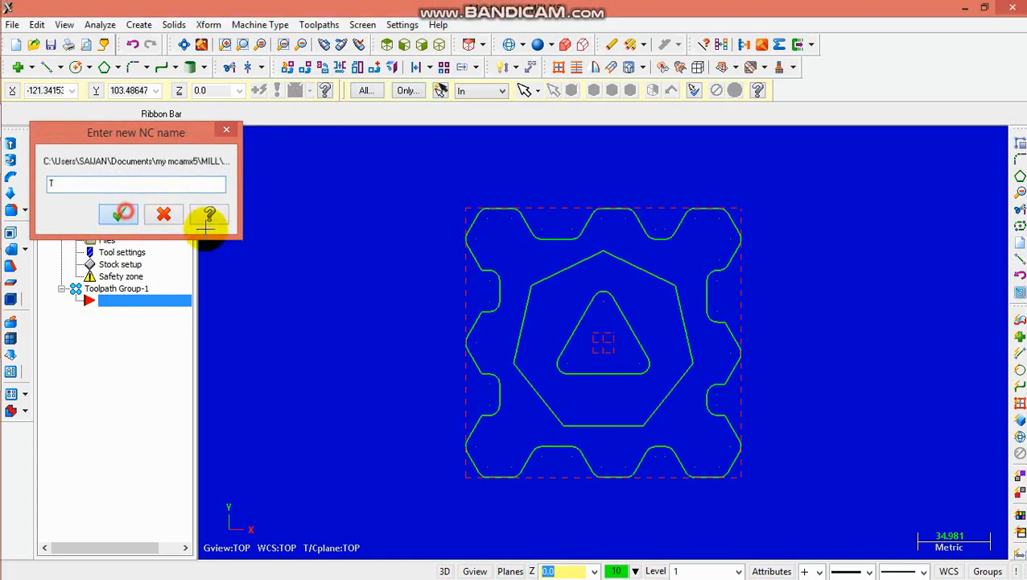
click(478, 254)
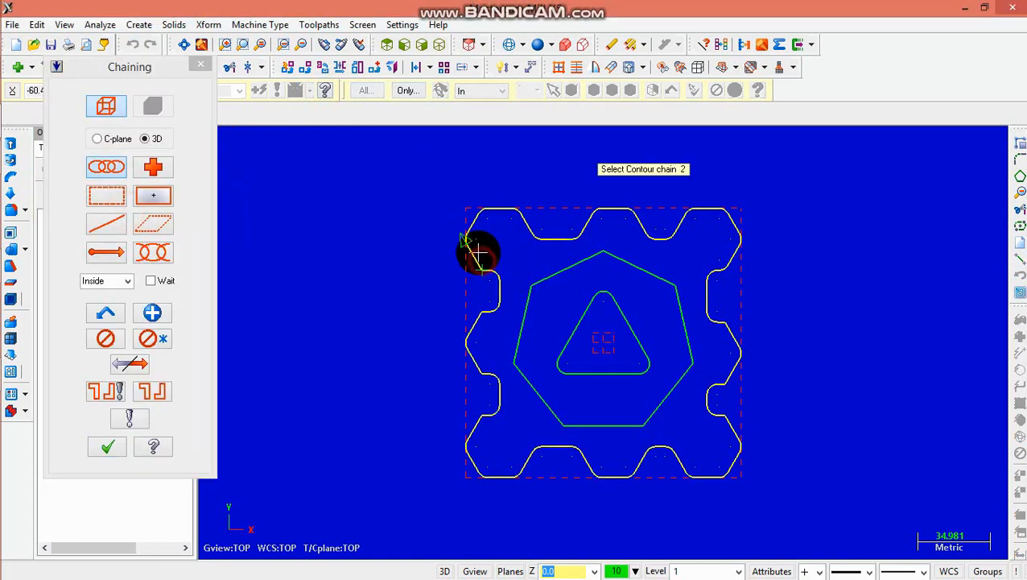
click(108, 447)
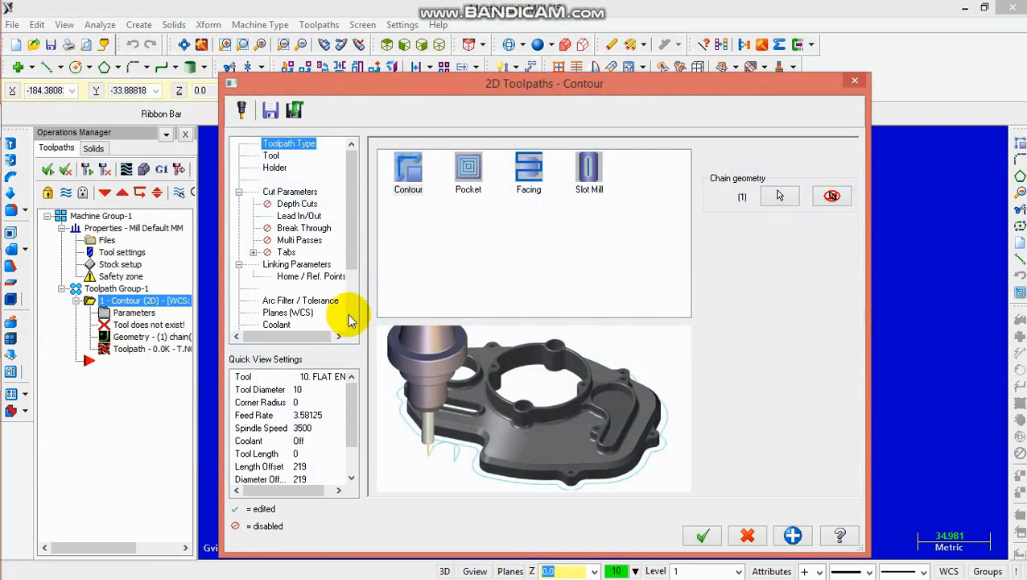
Choose the 10 mm flat endmill, number 219, from the tool library for the outline contour.
click(270, 156)
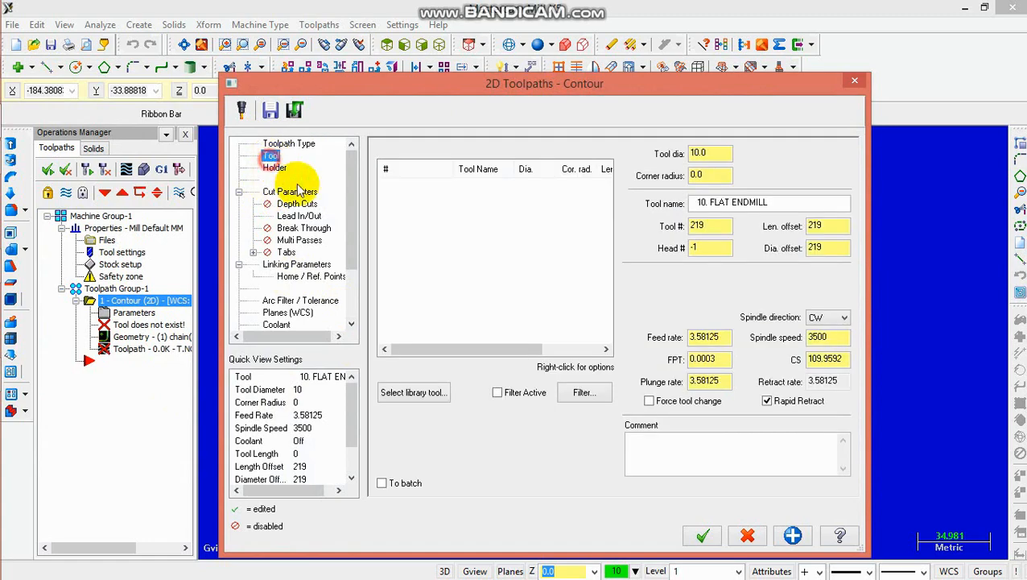
click(414, 392)
click(290, 354)
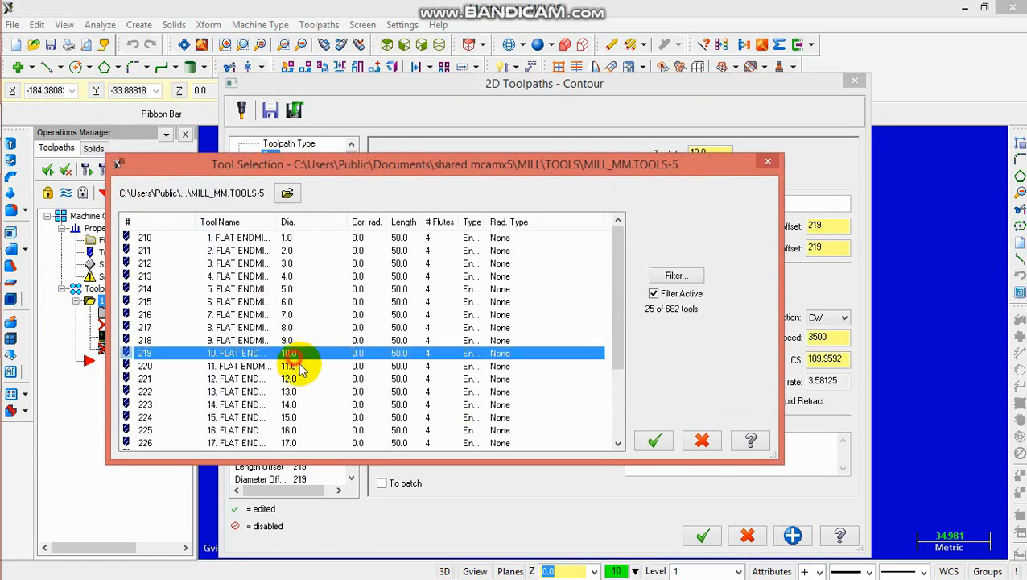
click(648, 442)
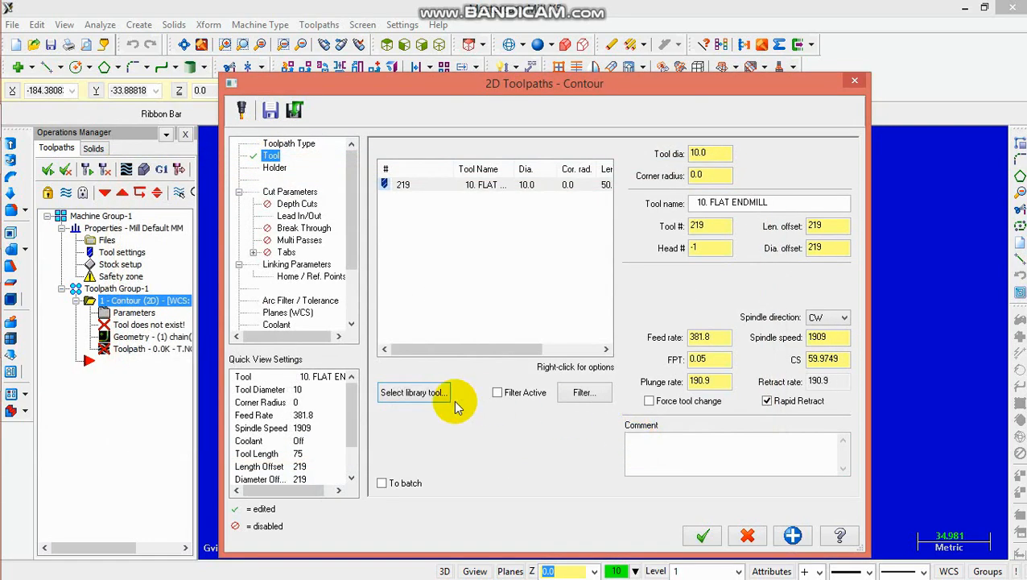
Enable depth cuts and multi passes for the outline's contour toolpath.
click(298, 206)
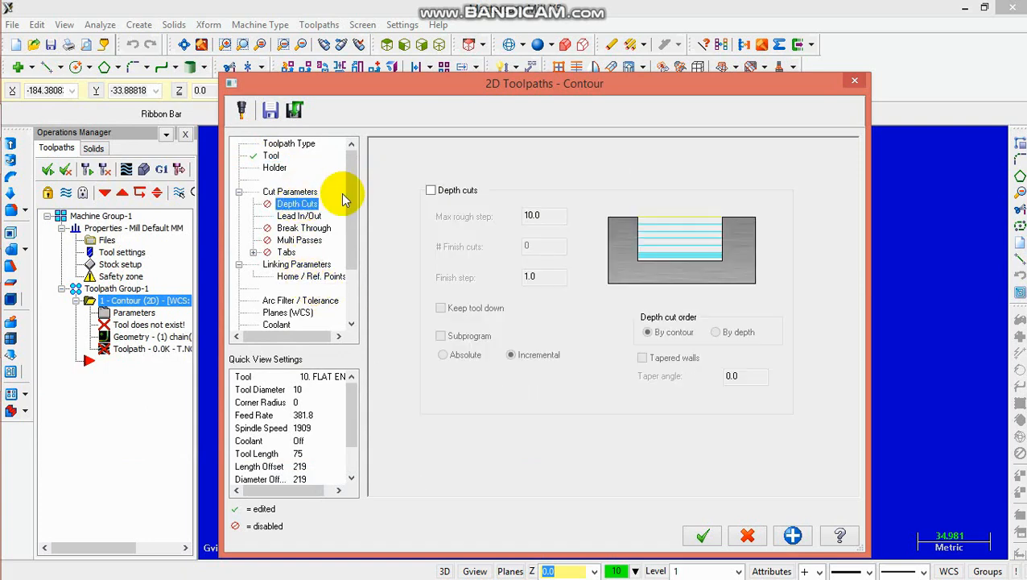
click(467, 199)
double_click(541, 215)
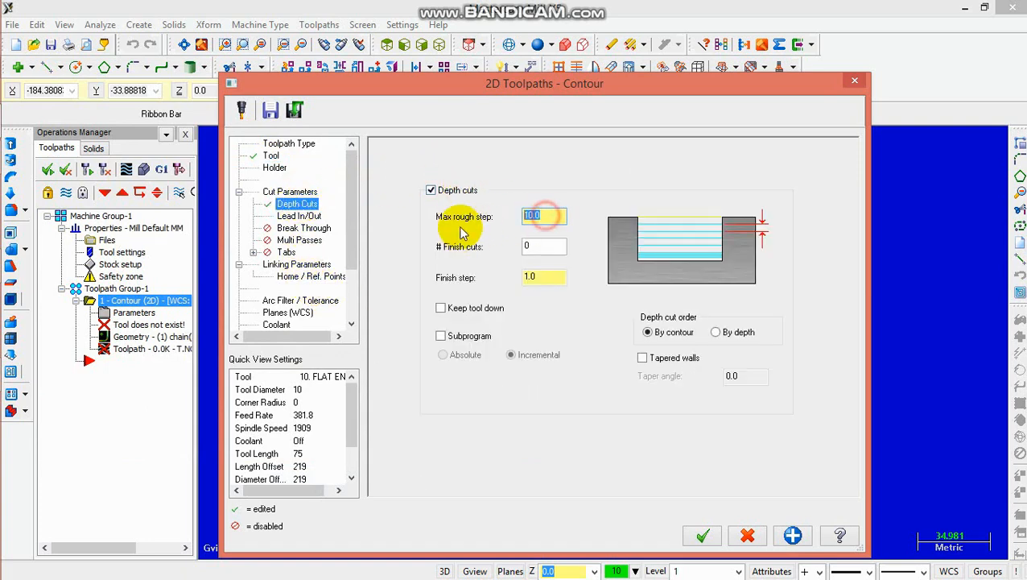
click(296, 241)
click(413, 165)
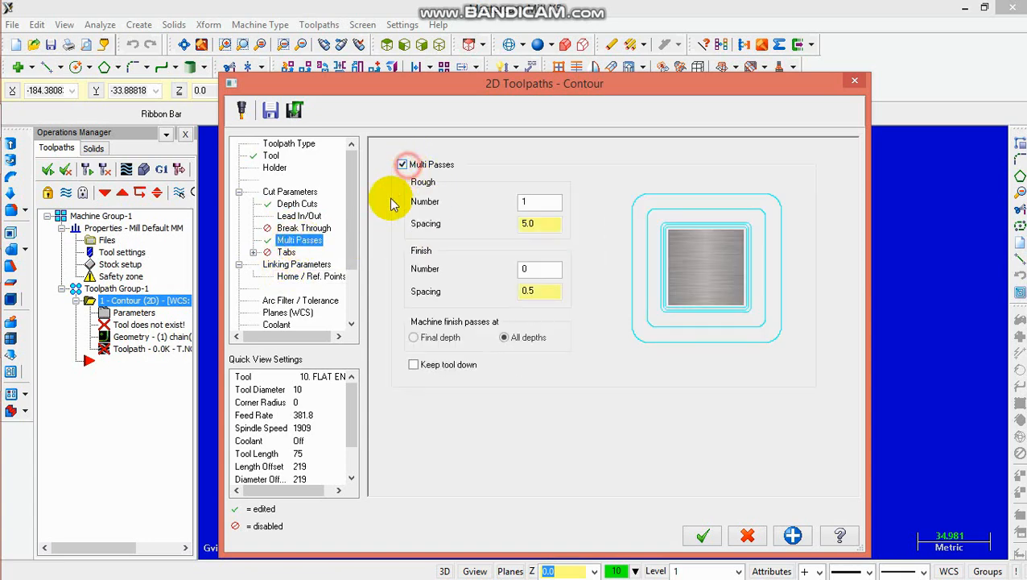
Set the outline contour's incremental depth to -10 mm and generate the toolpath.
click(298, 264)
double_click(636, 439)
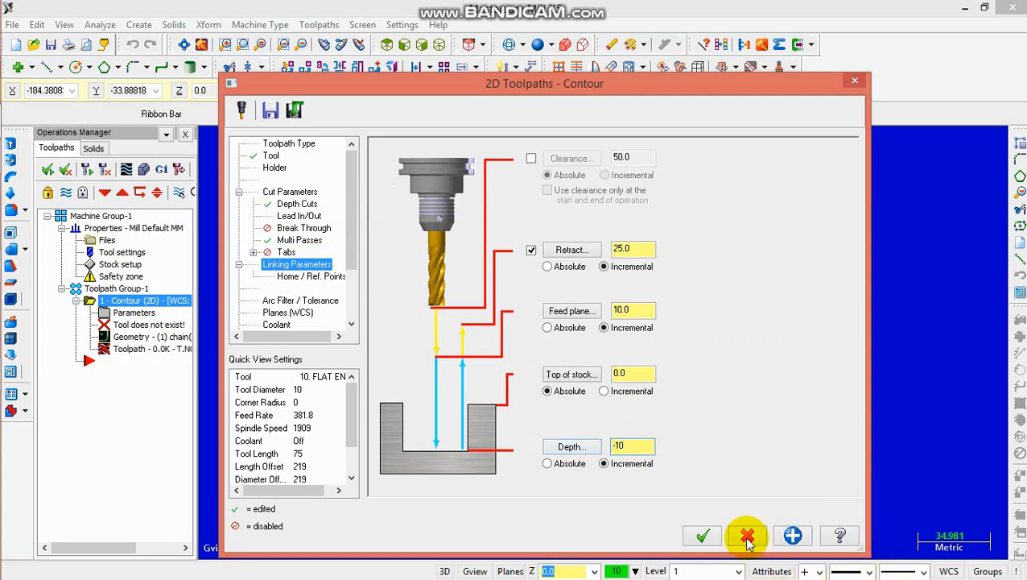
click(715, 536)
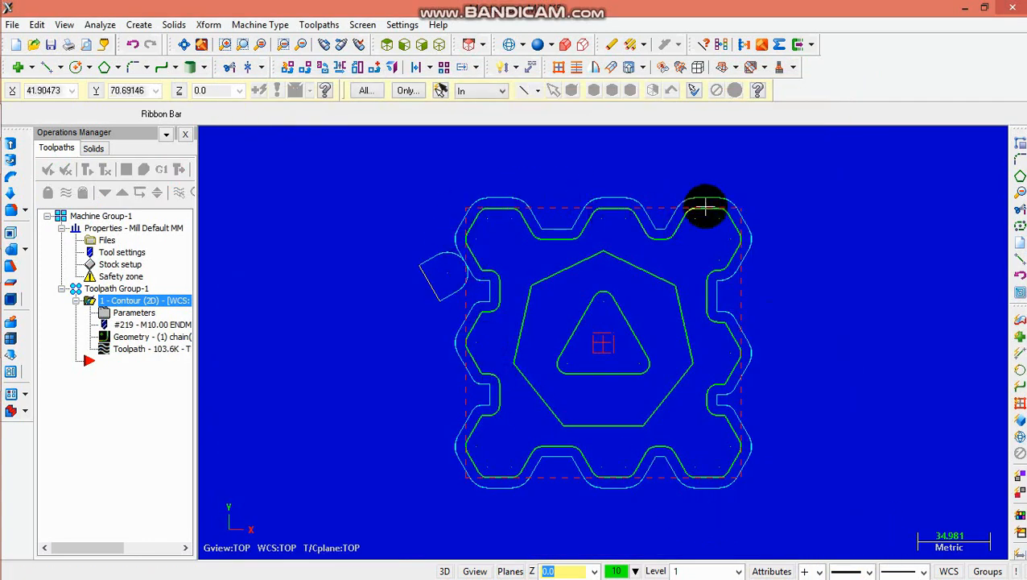
Change the outline contour's multi passes to 10 rough passes with 4 mm spacing and regenerate the toolpath.
click(135, 314)
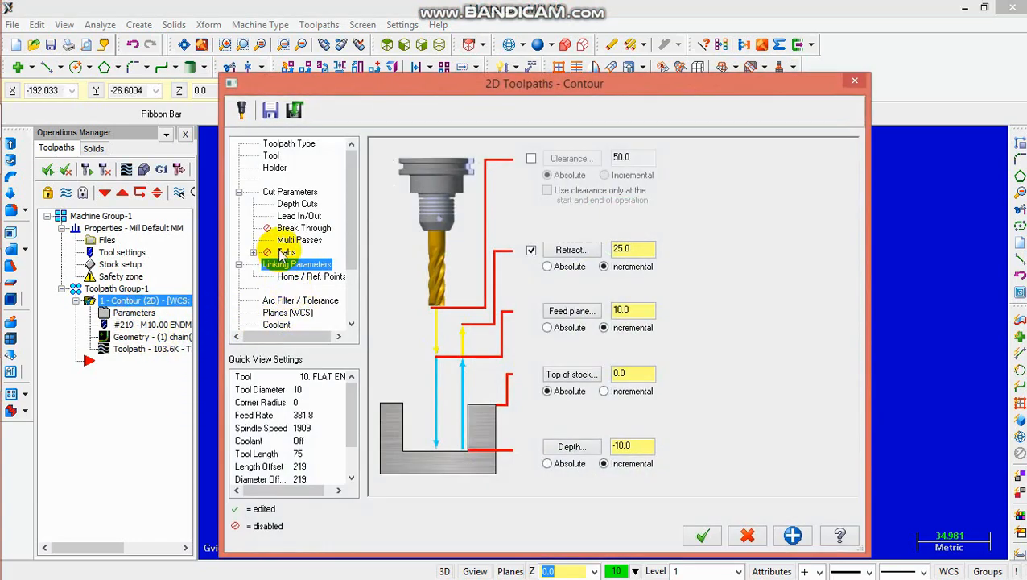
click(294, 241)
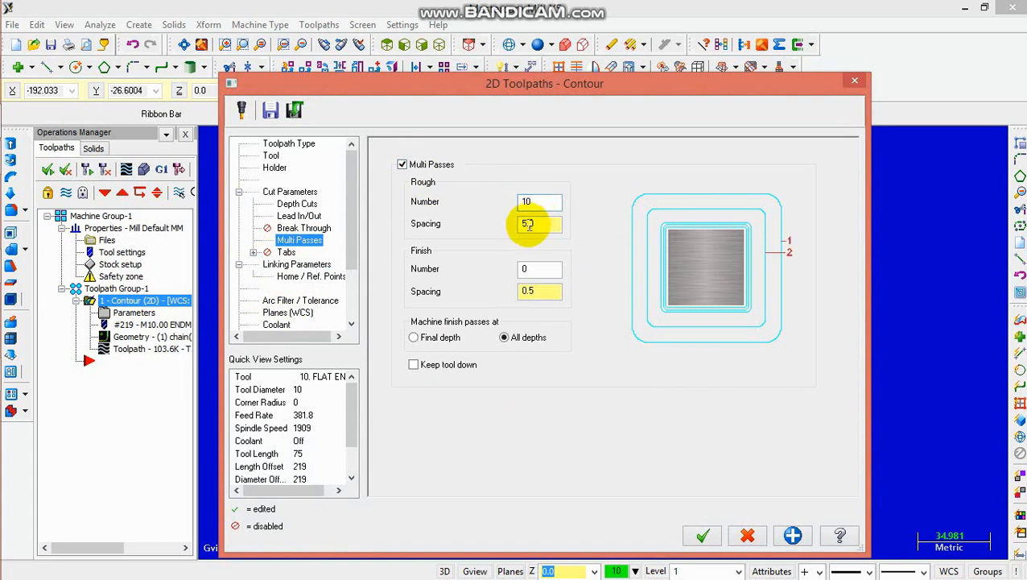
double_click(534, 224)
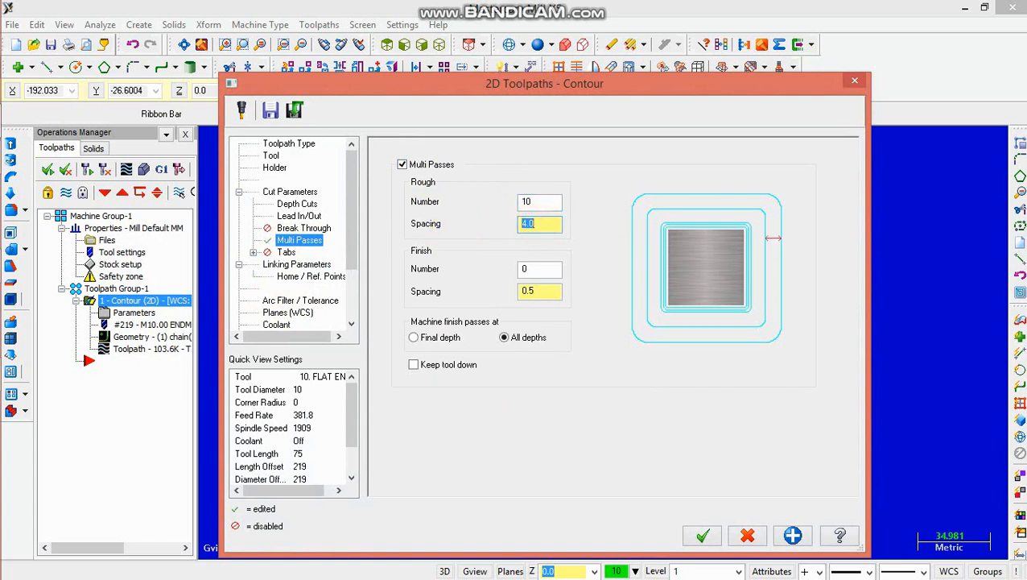
click(703, 535)
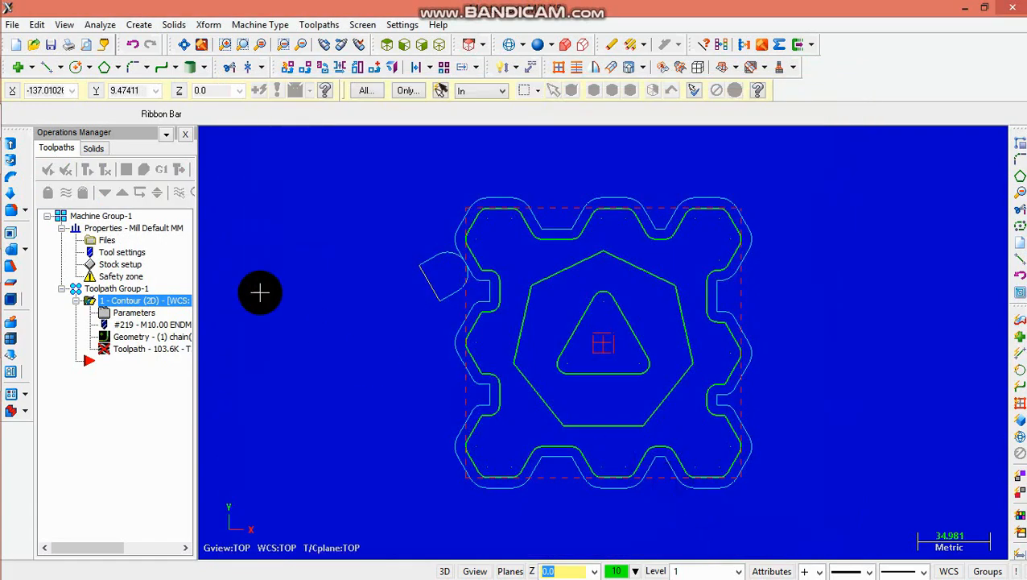
click(86, 172)
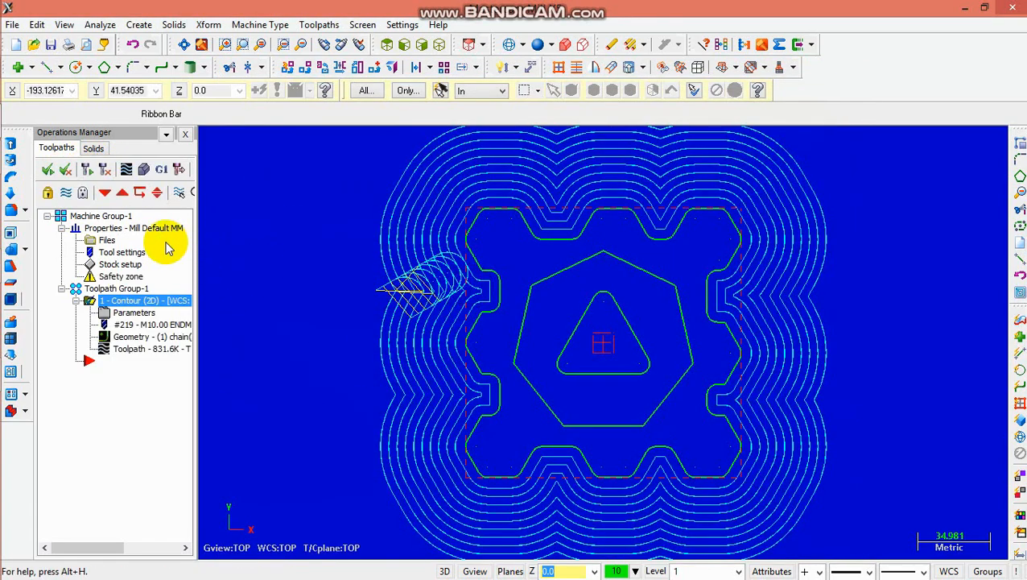
Run the verify simulation of the outline contour on the stock, and close it.
click(143, 171)
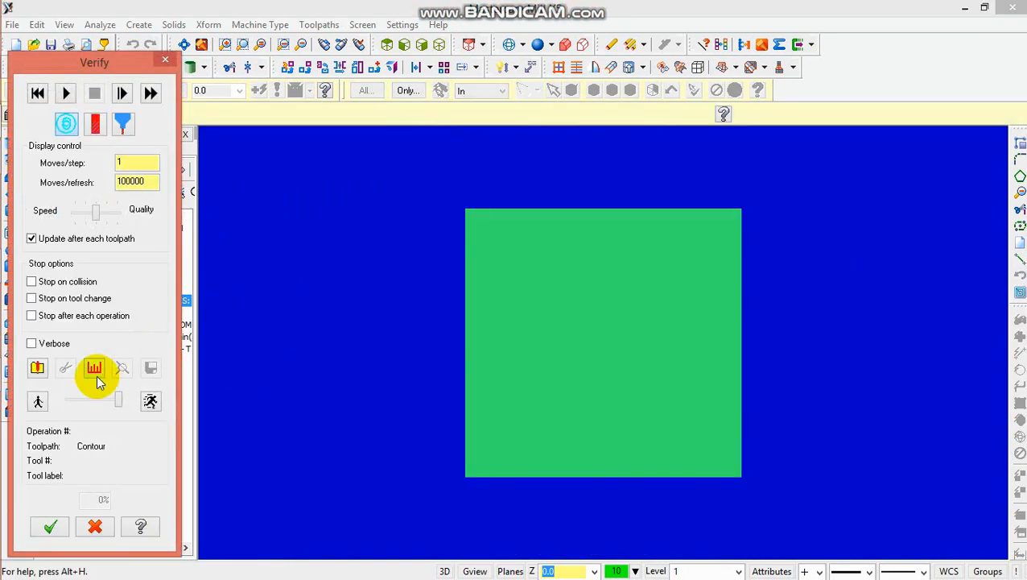
click(67, 97)
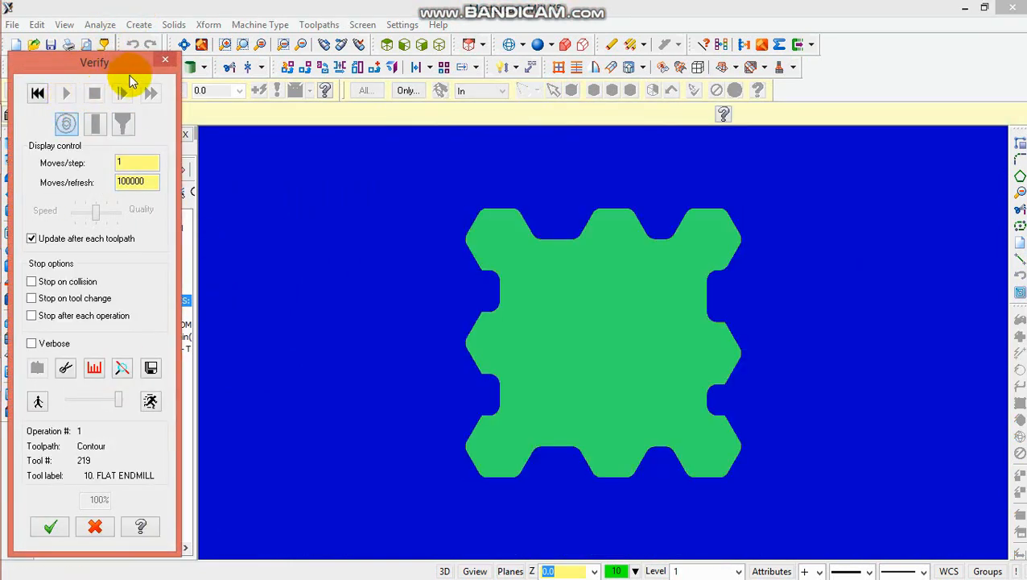
click(163, 62)
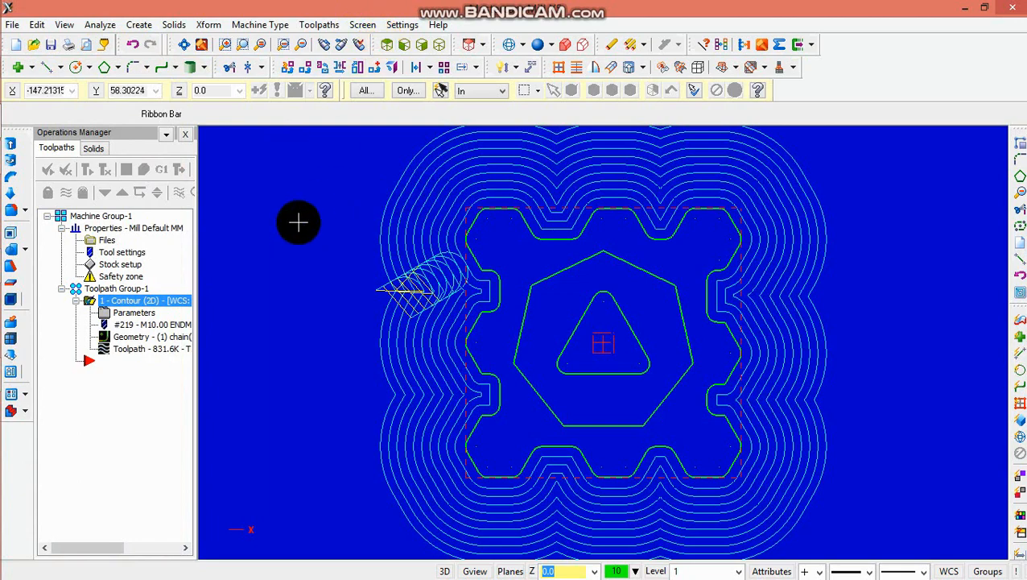
Create a second 2D contour toolpath with the heptagon as its chain.
click(336, 32)
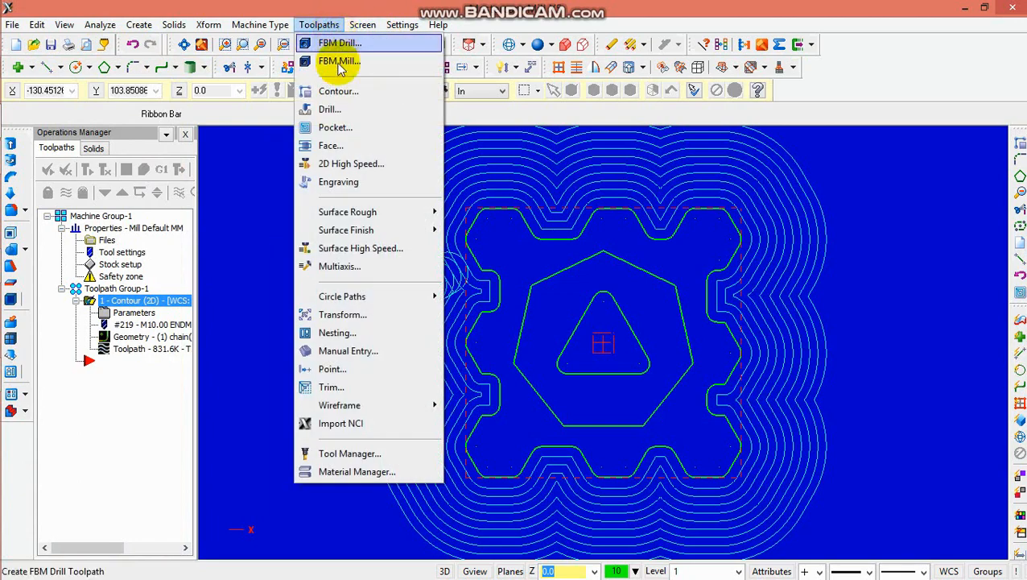
click(342, 87)
click(523, 316)
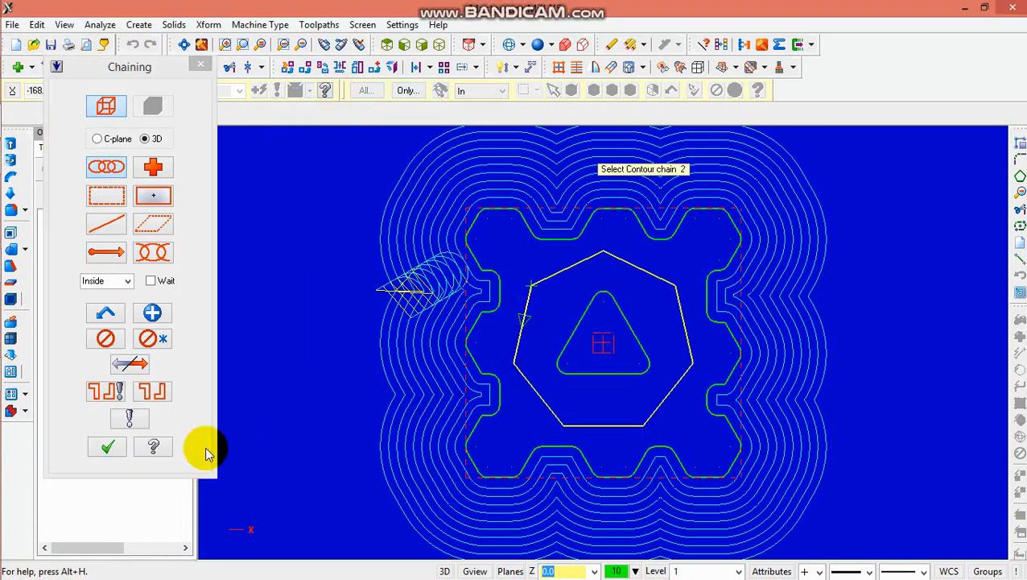
click(107, 446)
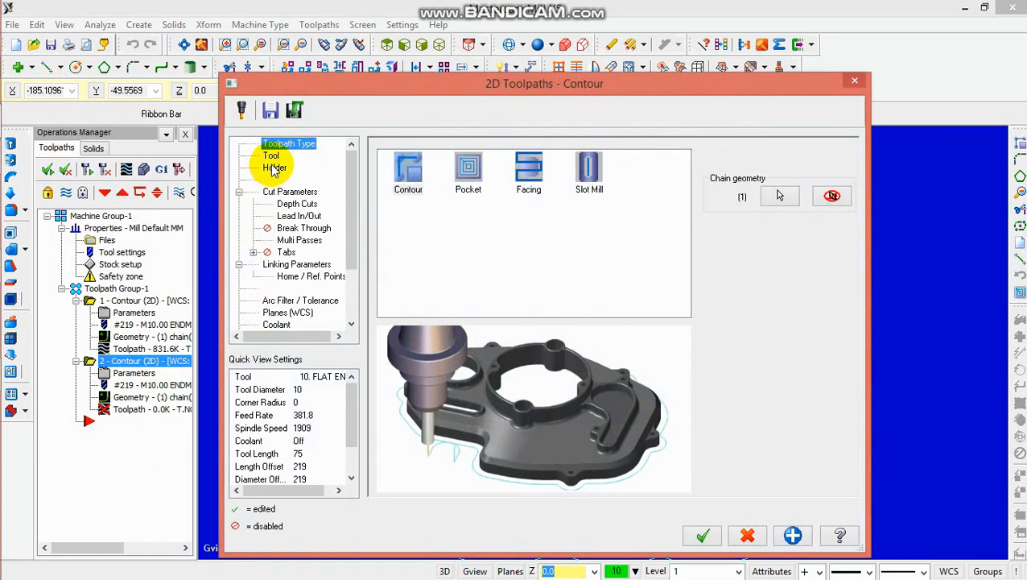
Turn off multi passes in the heptagon contour's parameters.
click(270, 155)
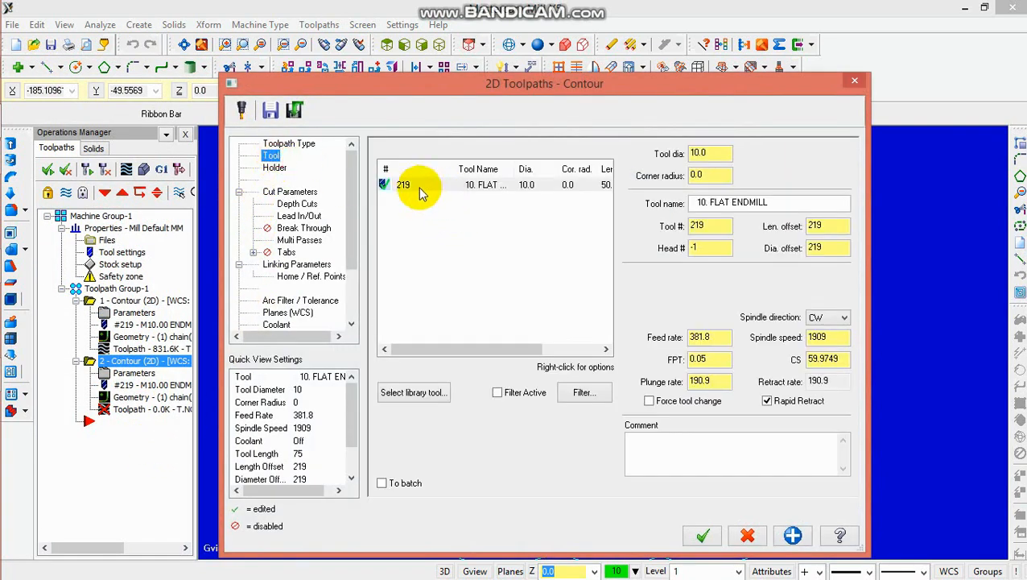
click(298, 215)
click(303, 228)
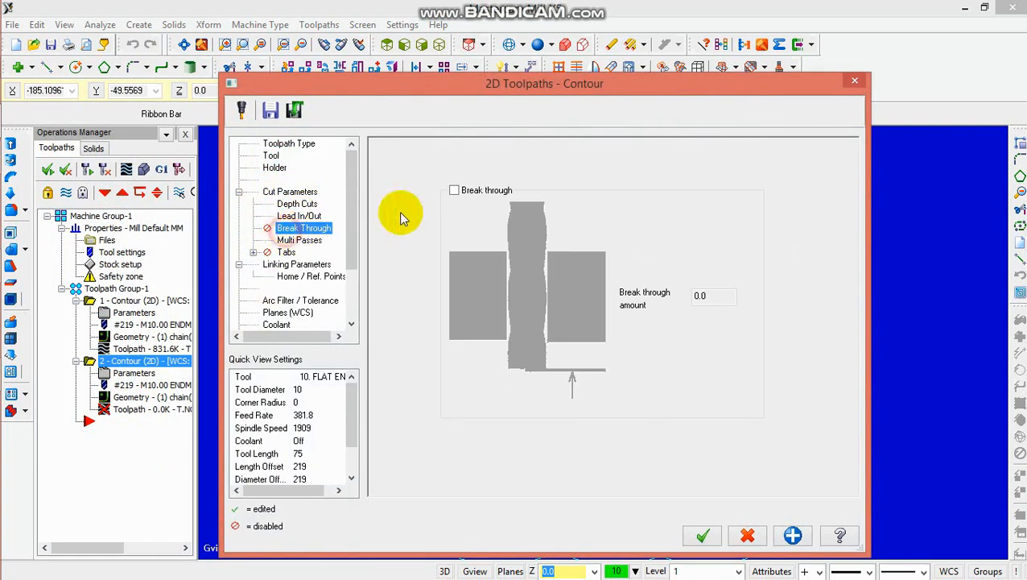
click(285, 252)
click(299, 240)
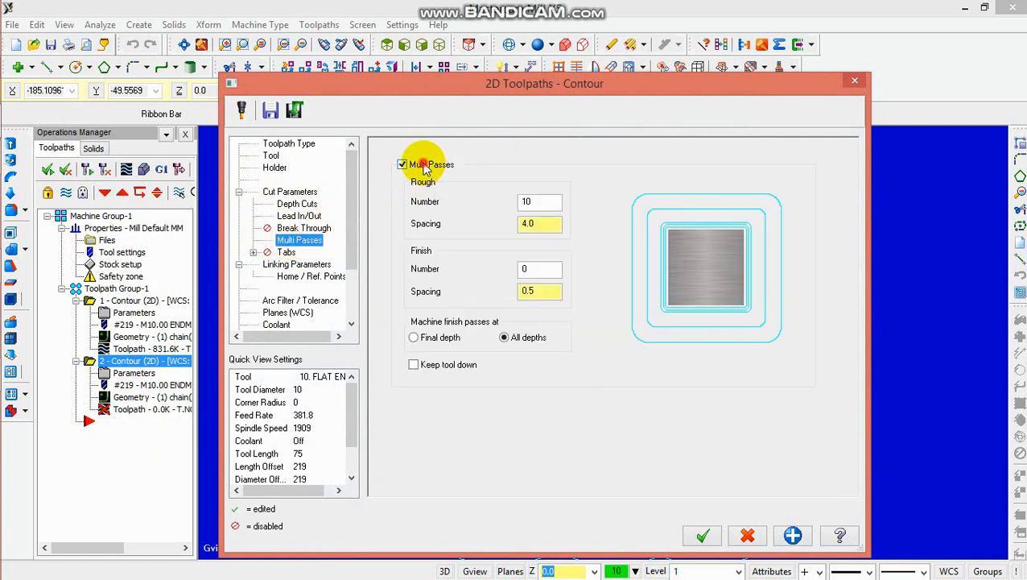
click(424, 165)
Set the heptagon contour's incremental depth to -3 mm and generate the toolpath.
click(296, 264)
double_click(632, 445)
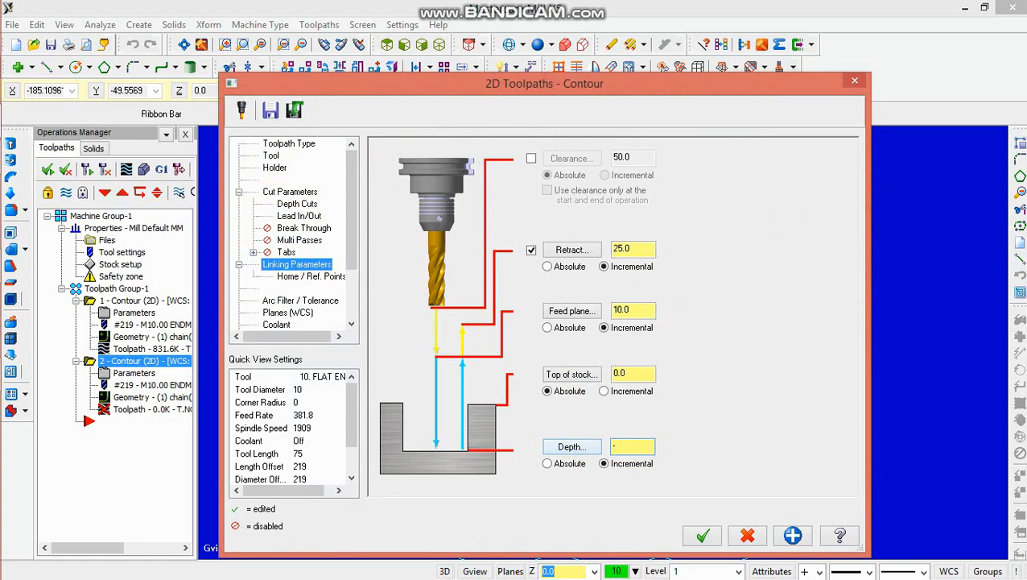
click(692, 542)
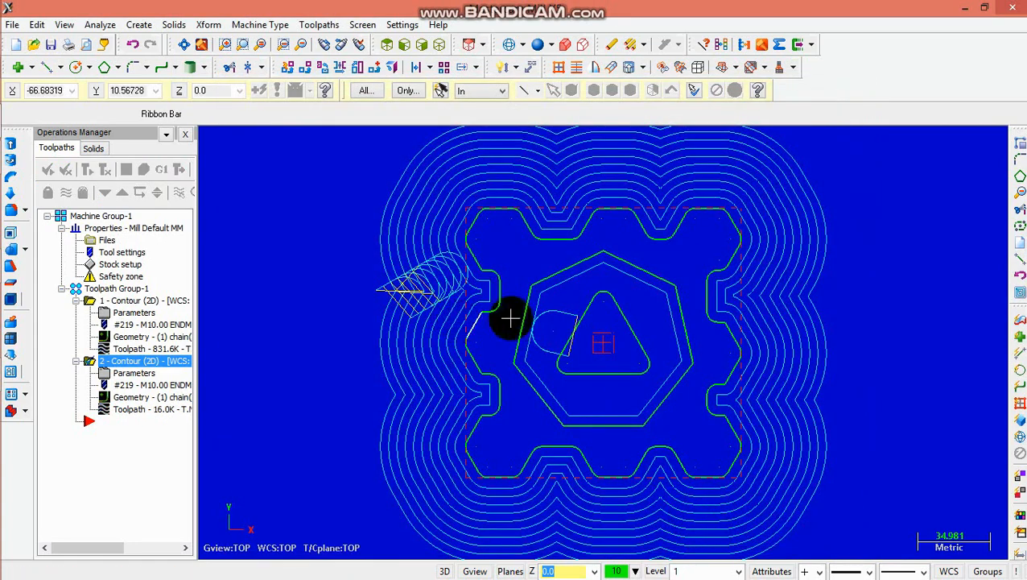
Enable multi passes for the heptagon contour, set its compensation direction to Right, and regenerate the toolpath.
click(130, 362)
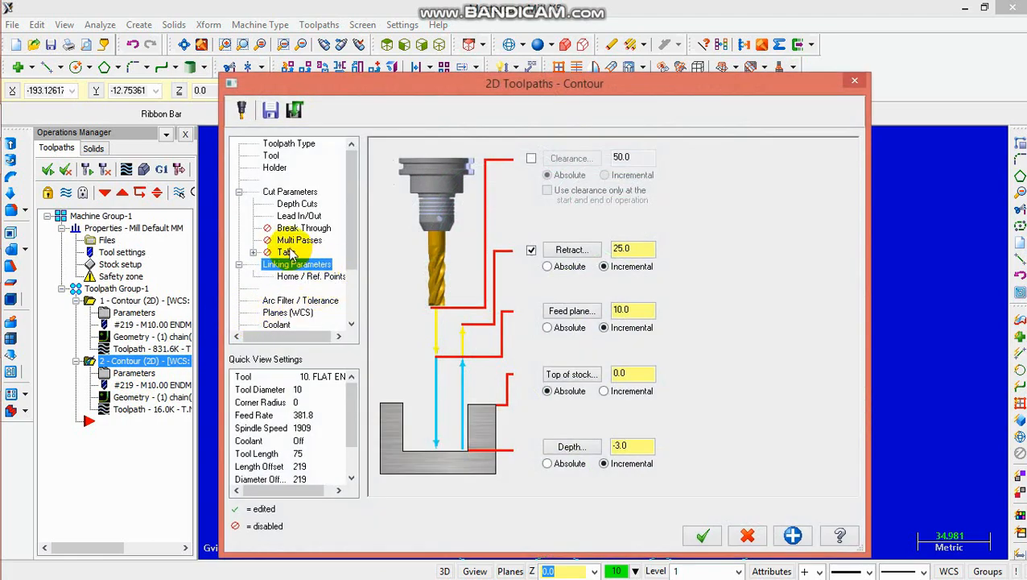
click(296, 239)
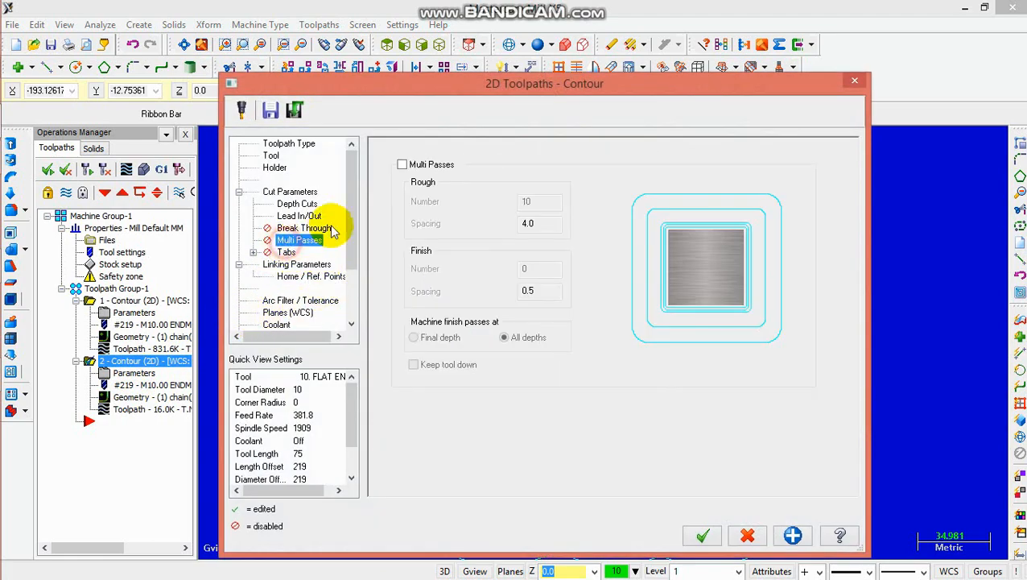
click(403, 164)
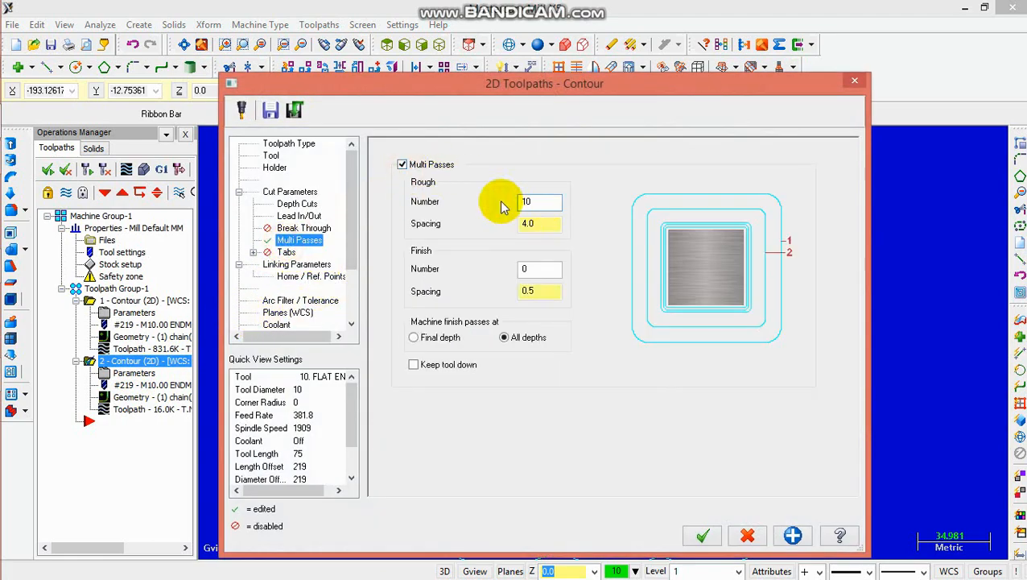
click(289, 192)
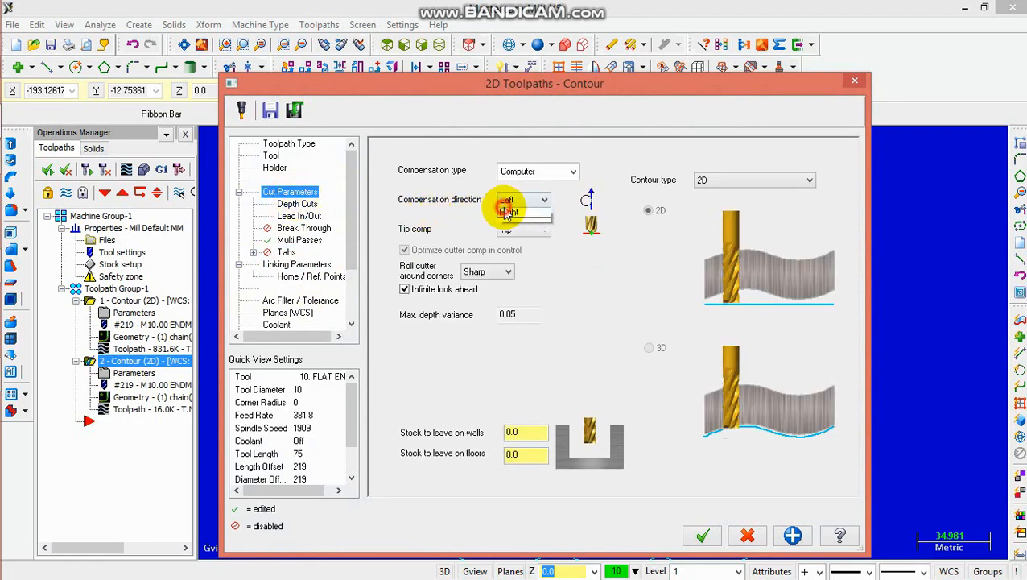
click(510, 224)
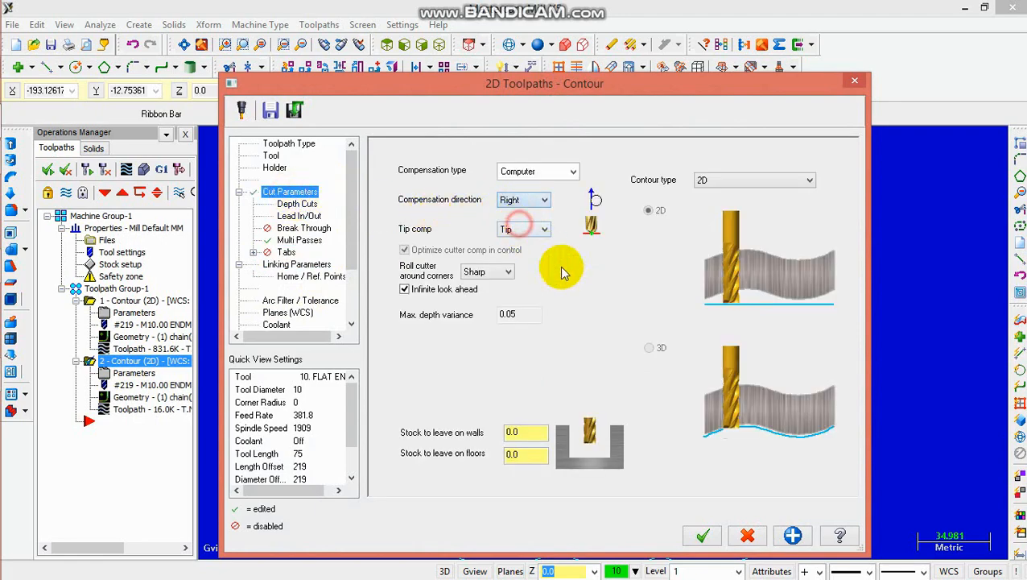
click(703, 536)
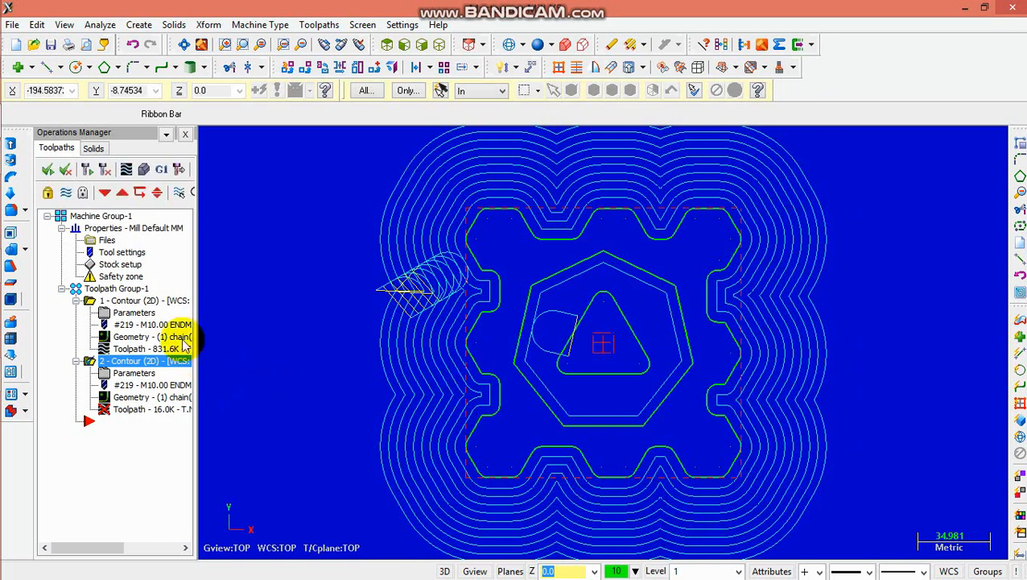
click(95, 175)
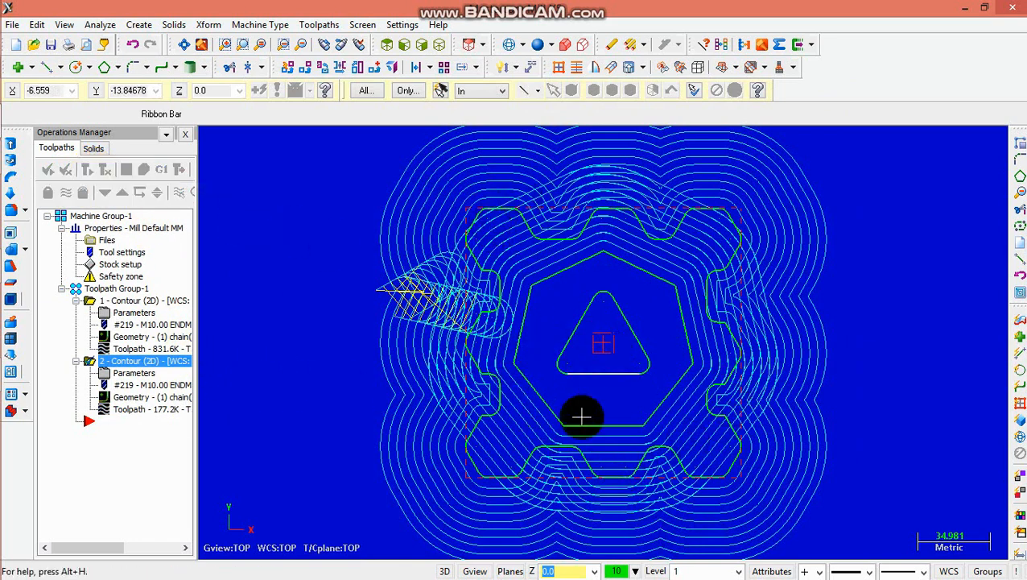
Set the heptagon contour's rough pass spacing to 5 mm and regenerate the toolpath.
click(97, 374)
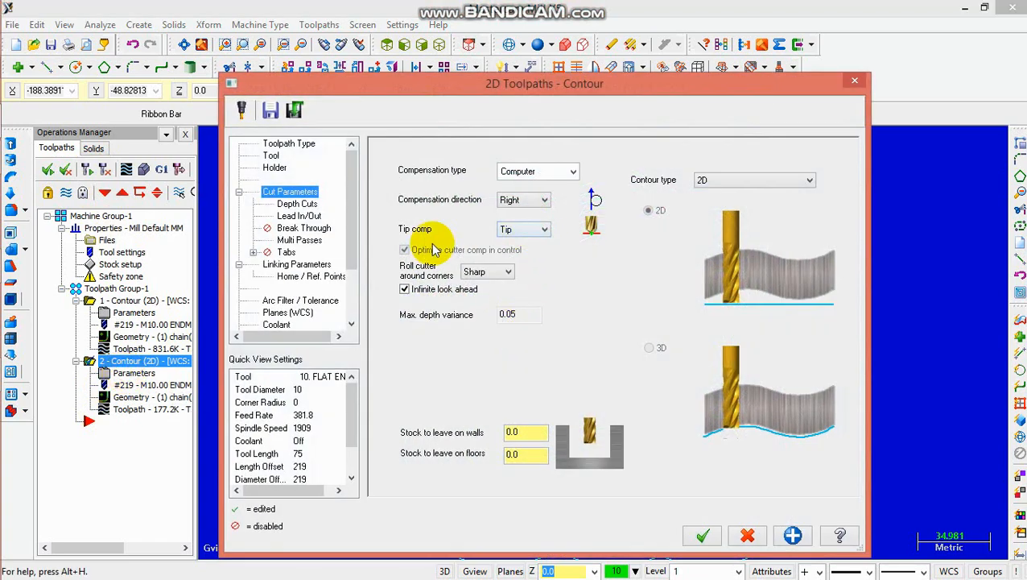
click(296, 240)
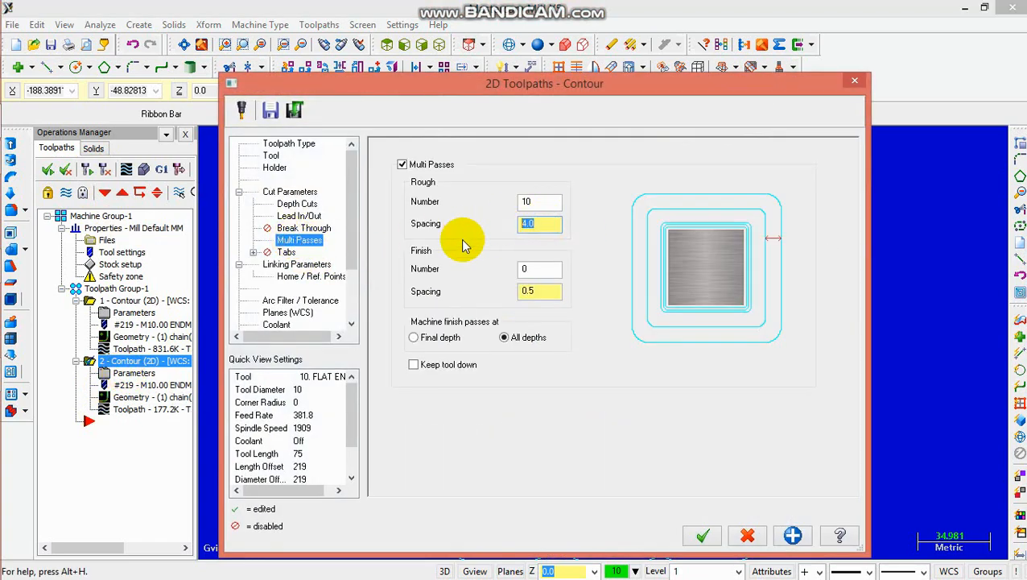
text(5)
key(Return)
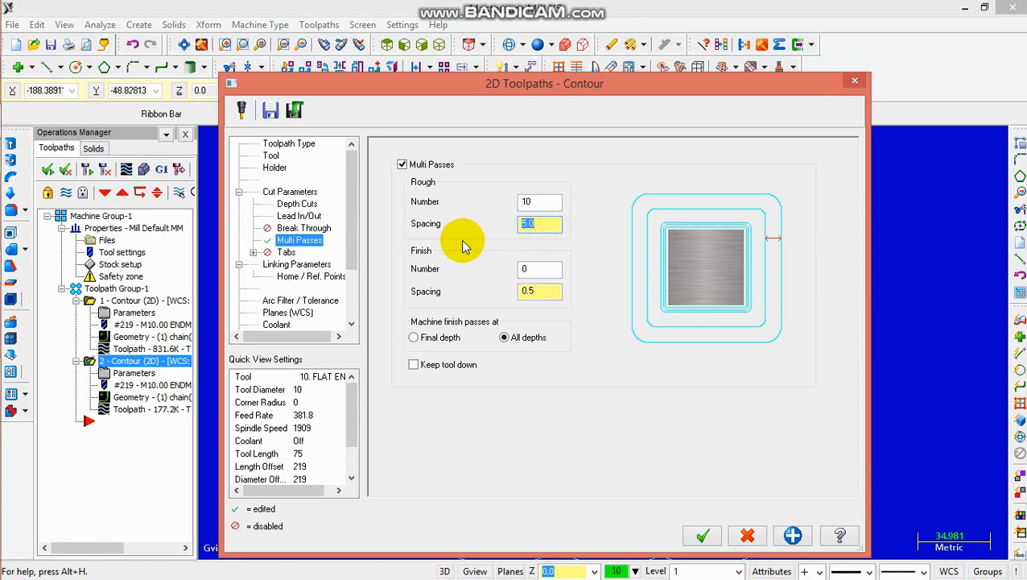
click(705, 538)
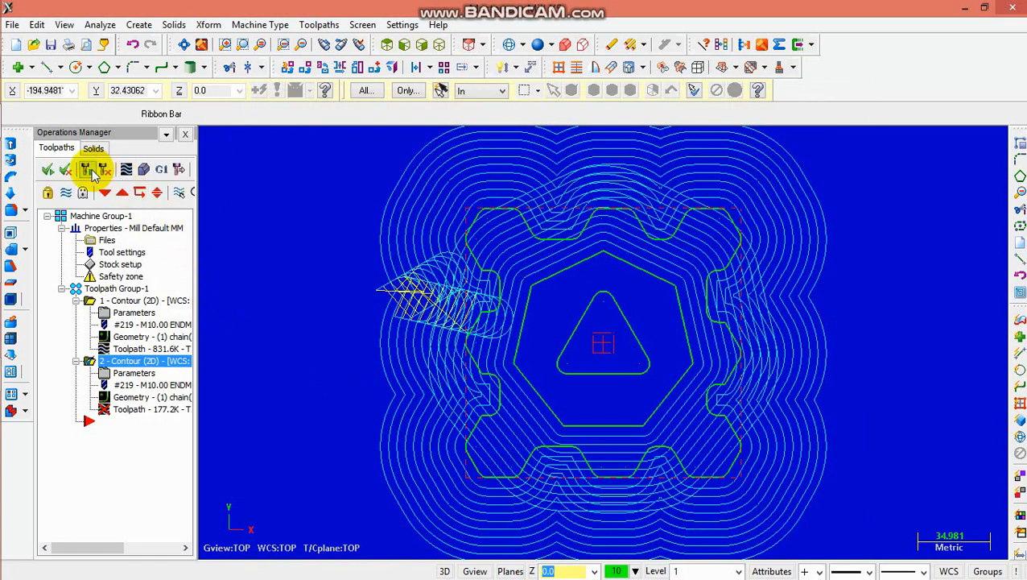
click(88, 170)
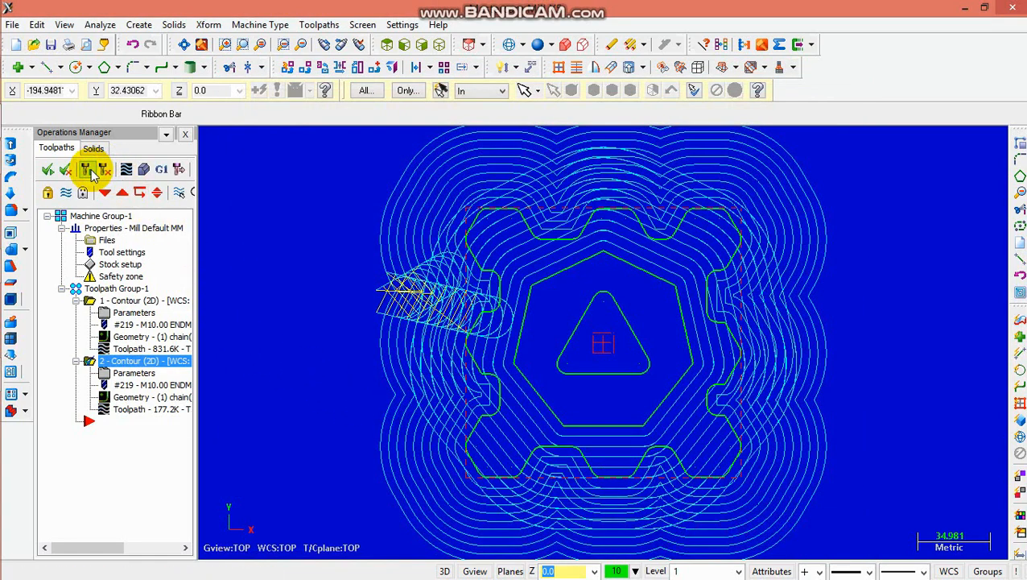
Run the verify simulation of the heptagon contour, examine the cut stock from an angle, and close it.
click(148, 171)
click(66, 93)
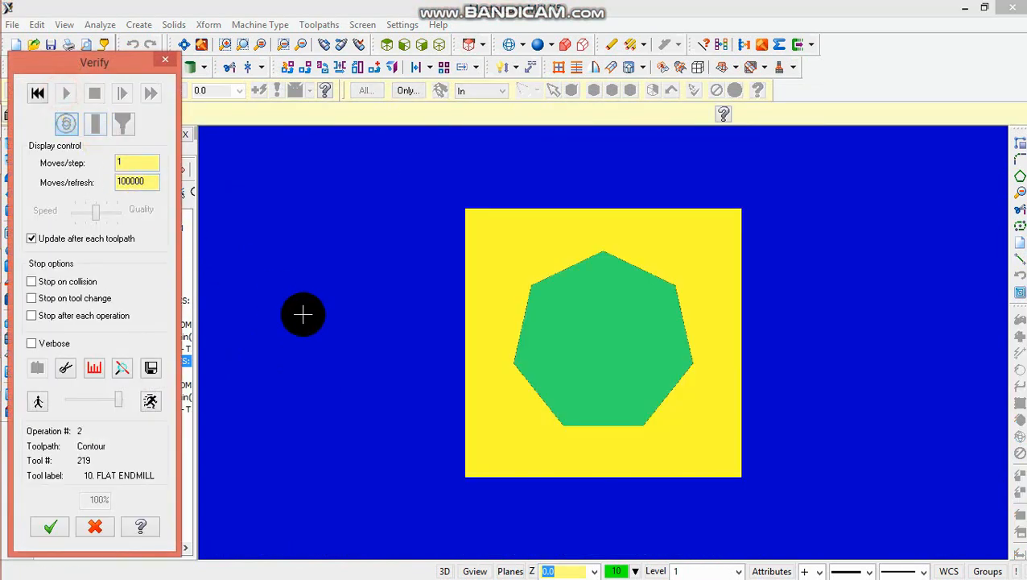
middle_drag(300, 313, 326, 216)
key(alt+1)
click(51, 528)
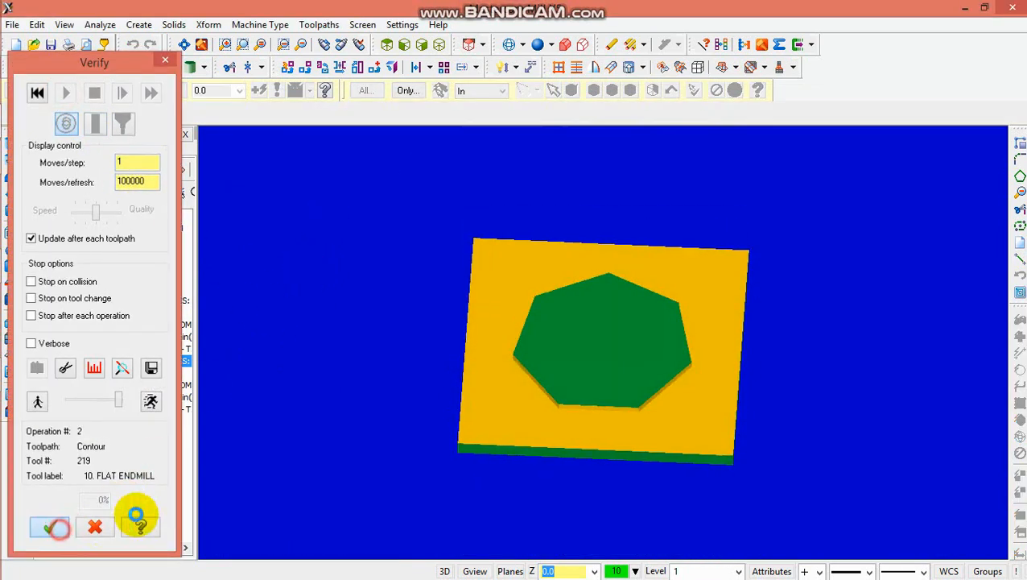
click(388, 44)
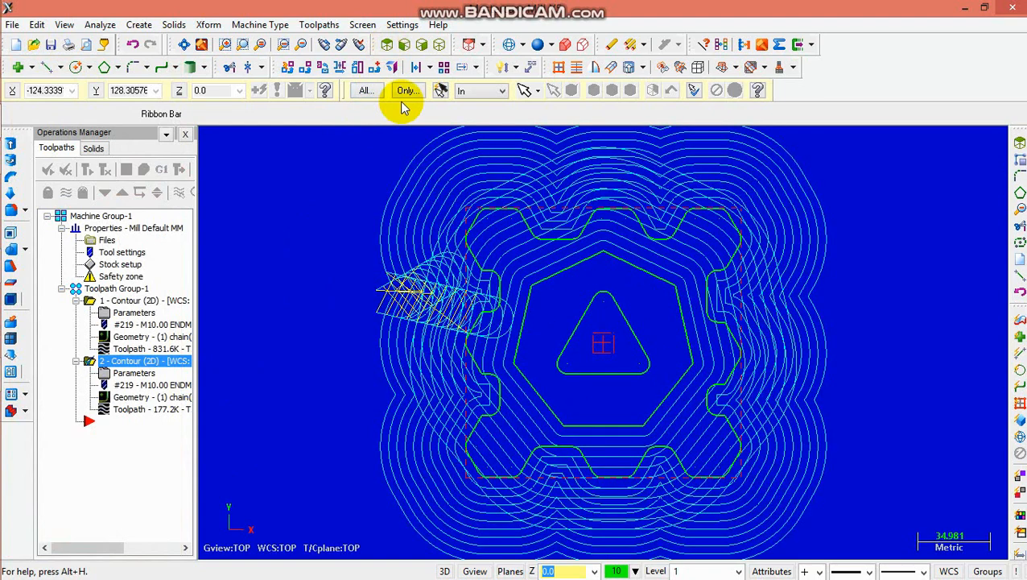
Create a pocket toolpath with the filleted triangle as its chain.
click(316, 25)
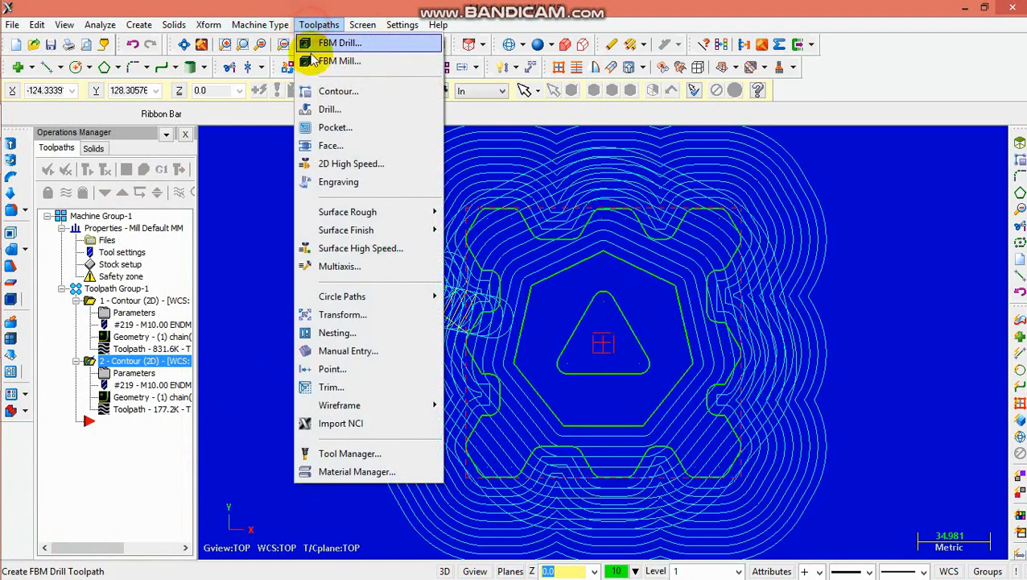
click(330, 127)
click(622, 324)
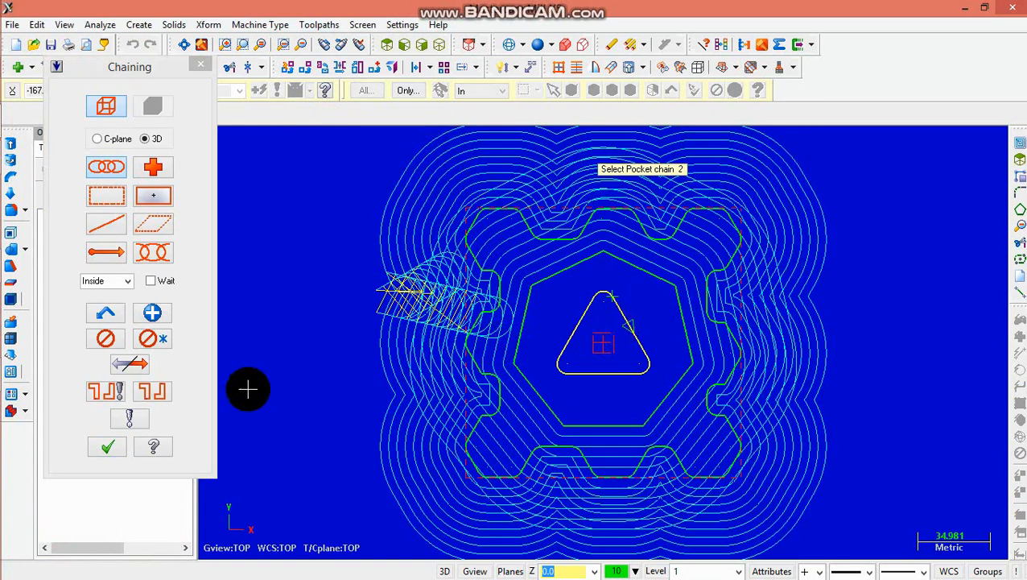
click(107, 446)
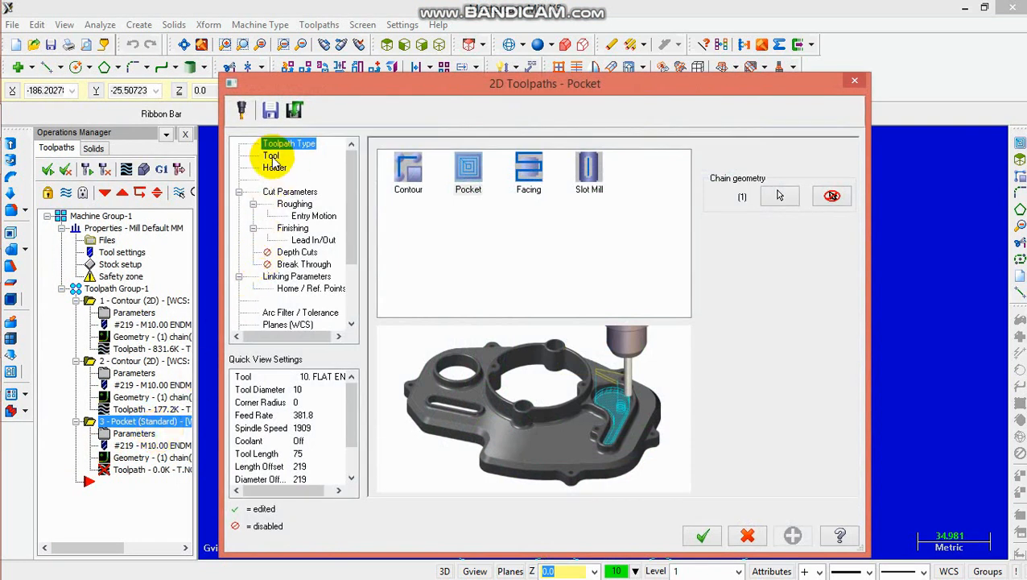
Enable depth cuts for the triangle pocket with a maximum rough step of 1 mm.
click(271, 155)
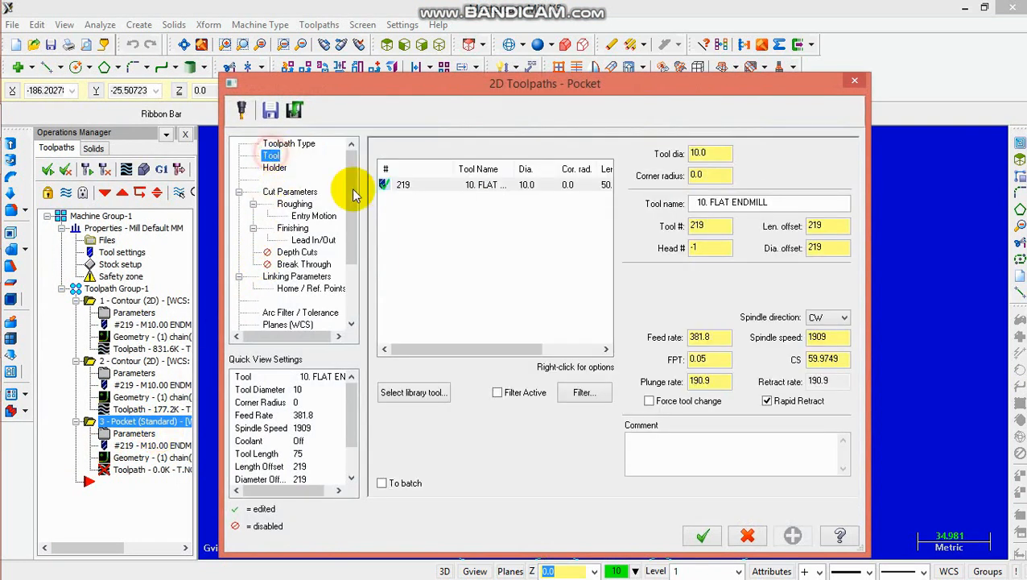
click(288, 193)
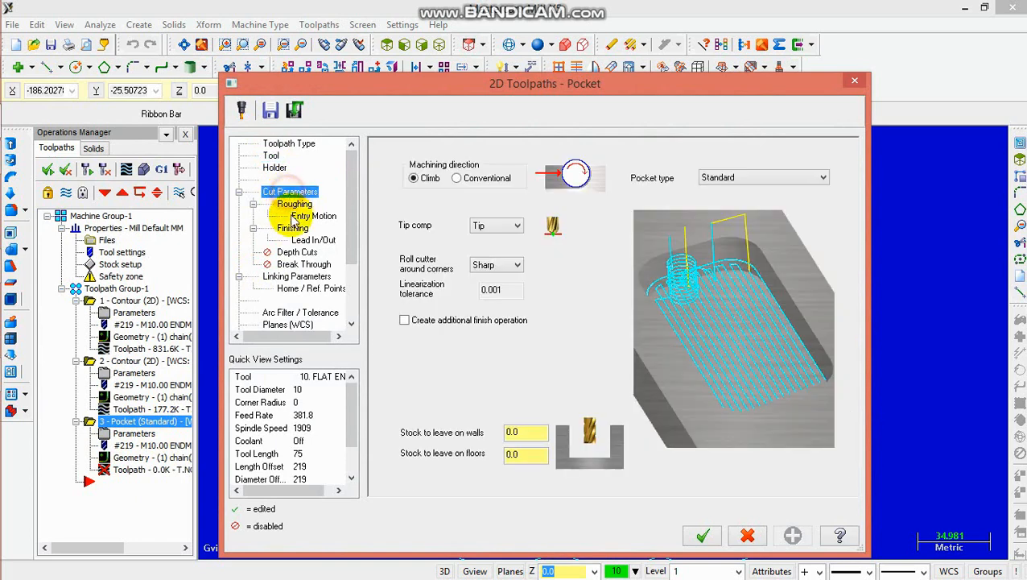
click(296, 252)
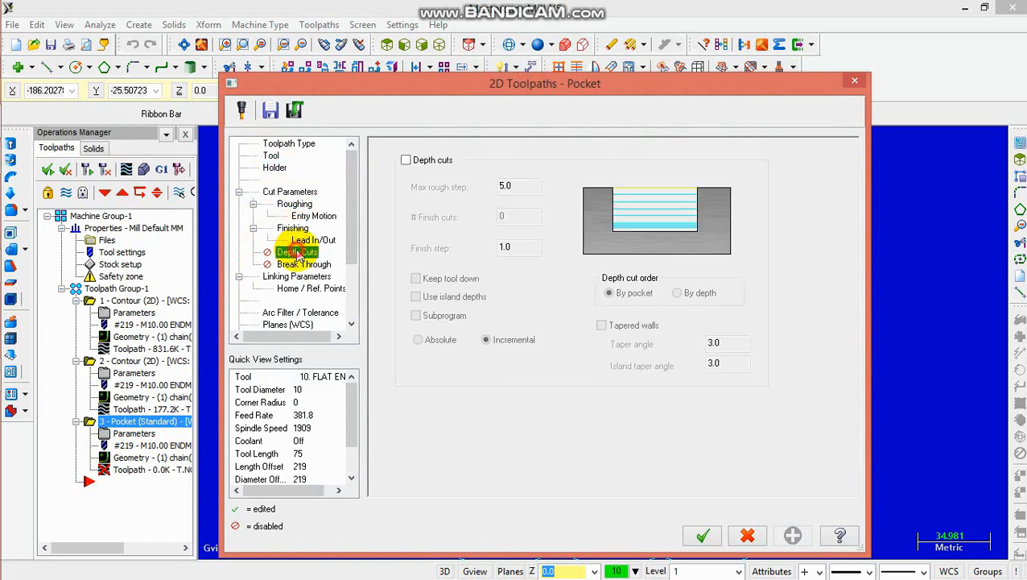
click(428, 161)
double_click(519, 185)
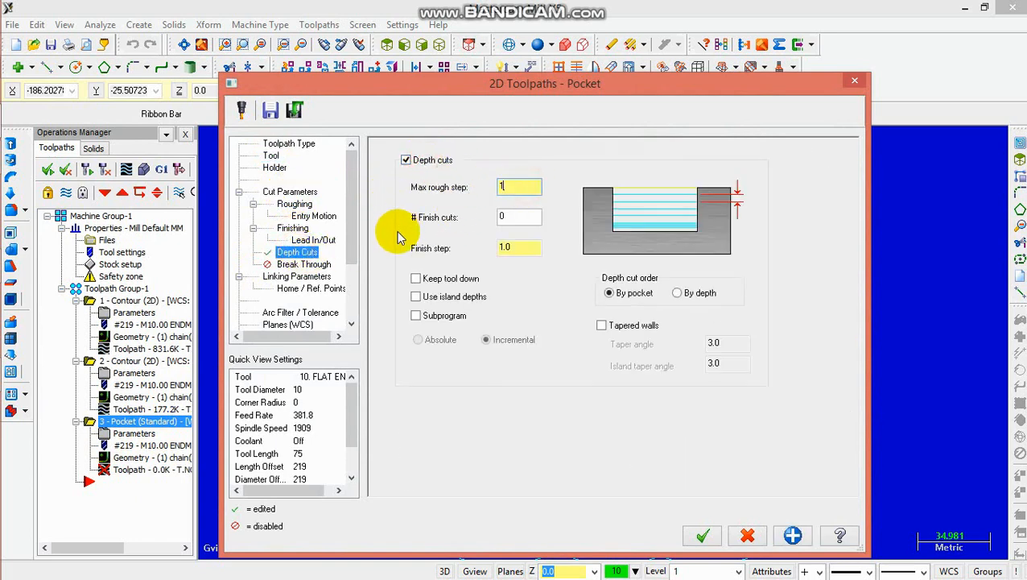
Set the triangle pocket's incremental depth to cut through the stock and generate the toolpath.
click(304, 265)
click(304, 277)
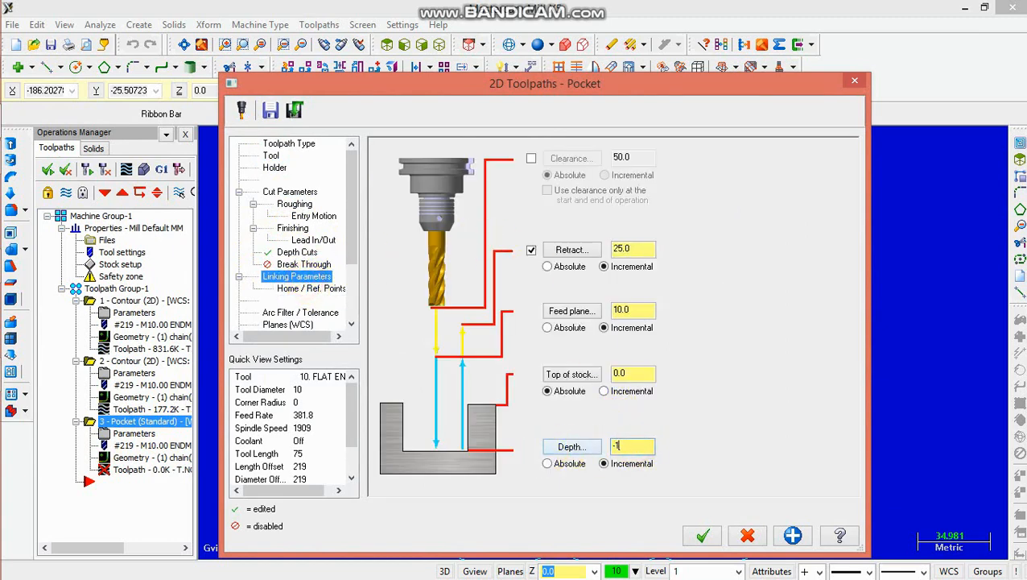
click(697, 536)
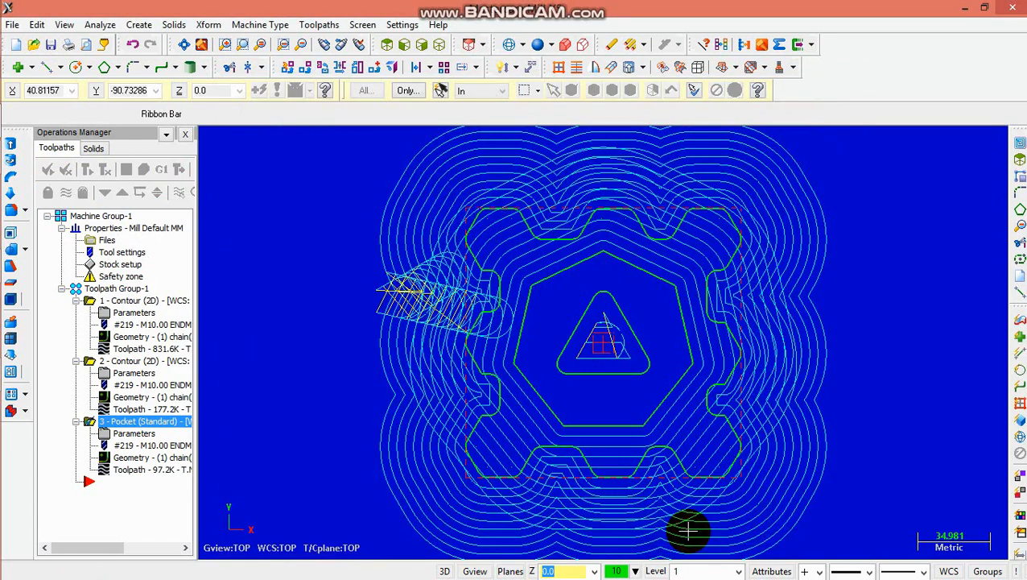
Run the verify simulation of the triangle pocket on the stock, and close it.
click(142, 175)
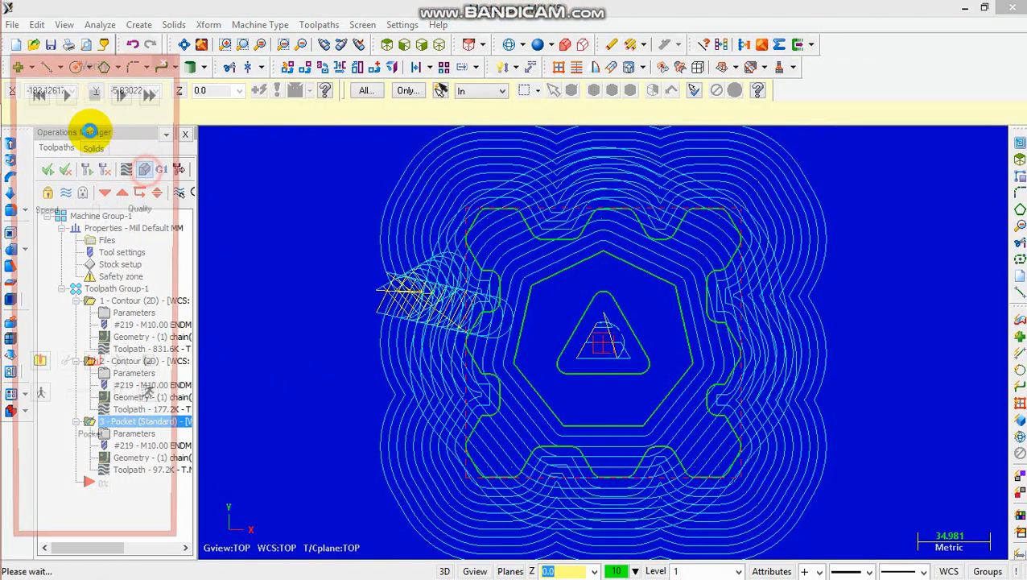
click(68, 94)
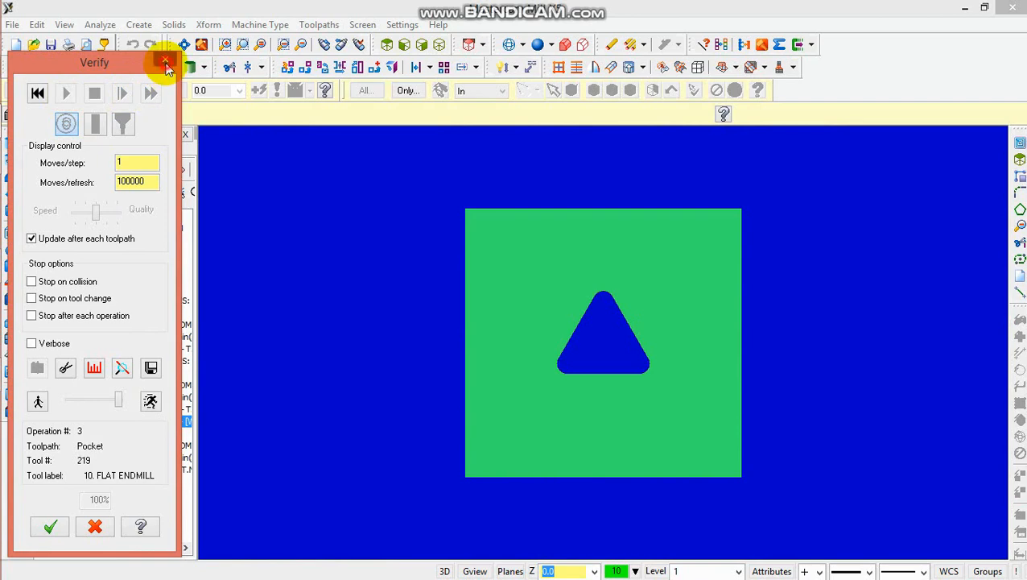
click(166, 62)
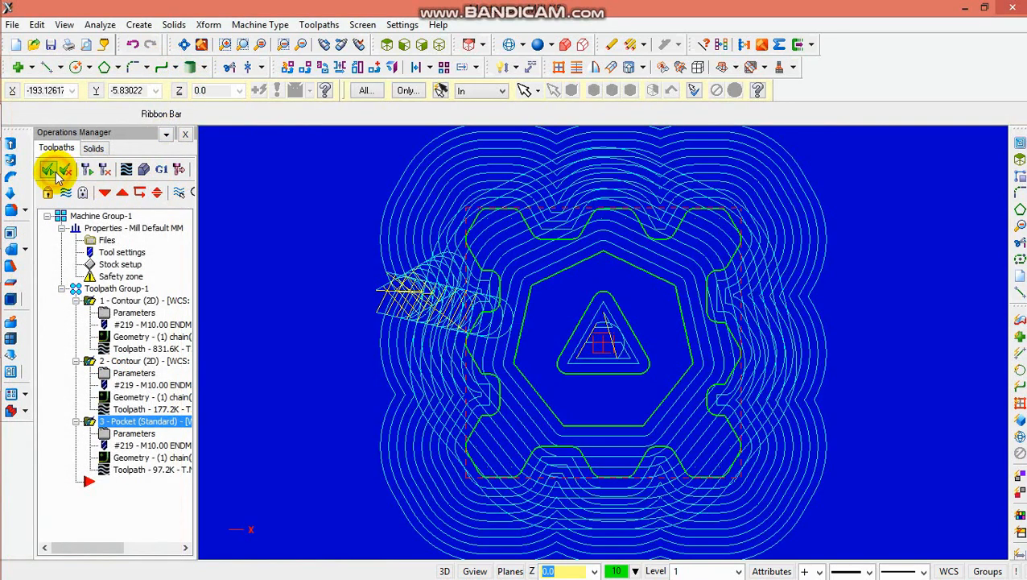
Verify all three toolpaths on the stock in isometric view with the tool simulated, inspect the machined part, and close the simulation.
click(142, 175)
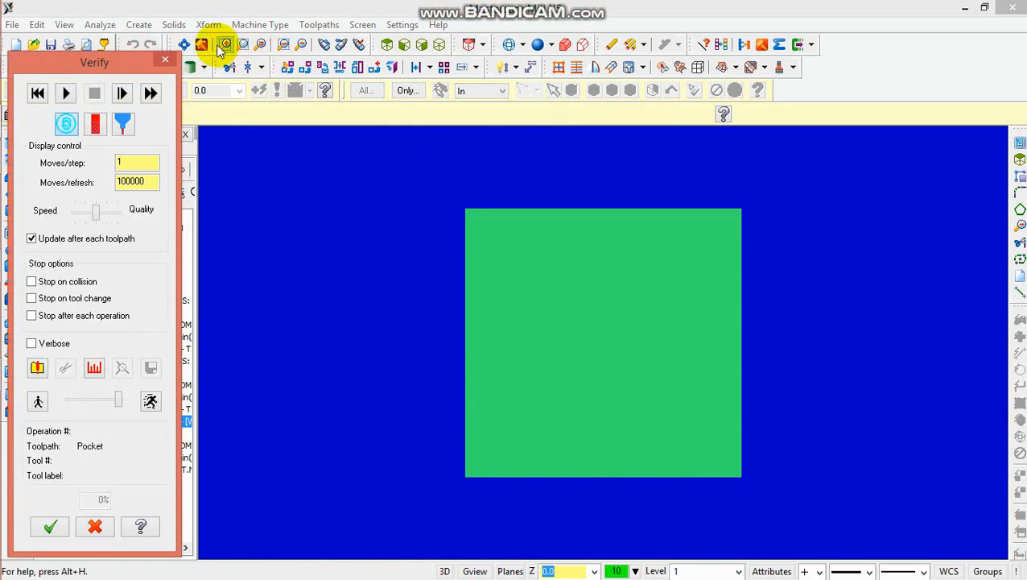
click(438, 44)
click(263, 45)
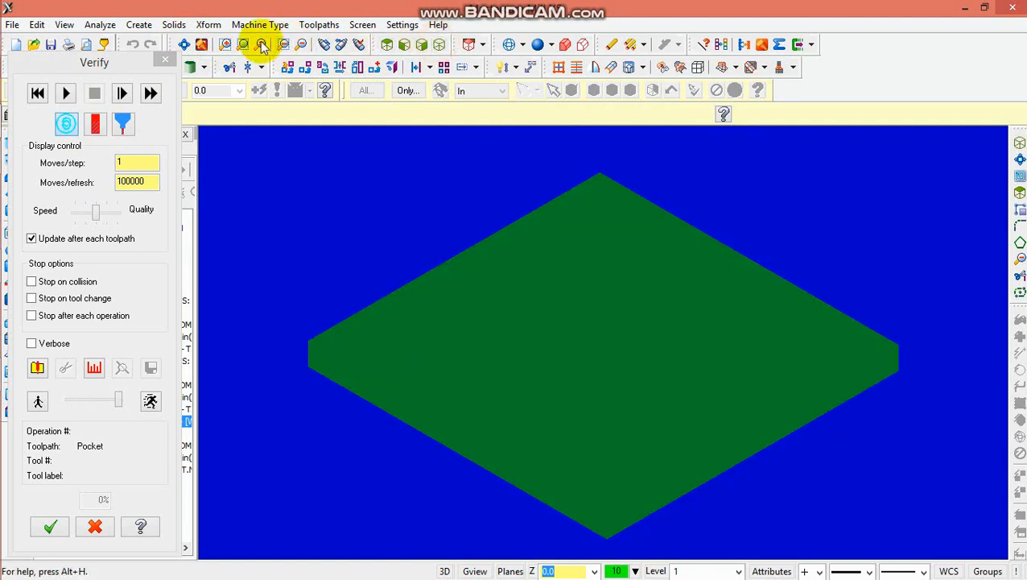
click(225, 44)
click(300, 45)
click(300, 45)
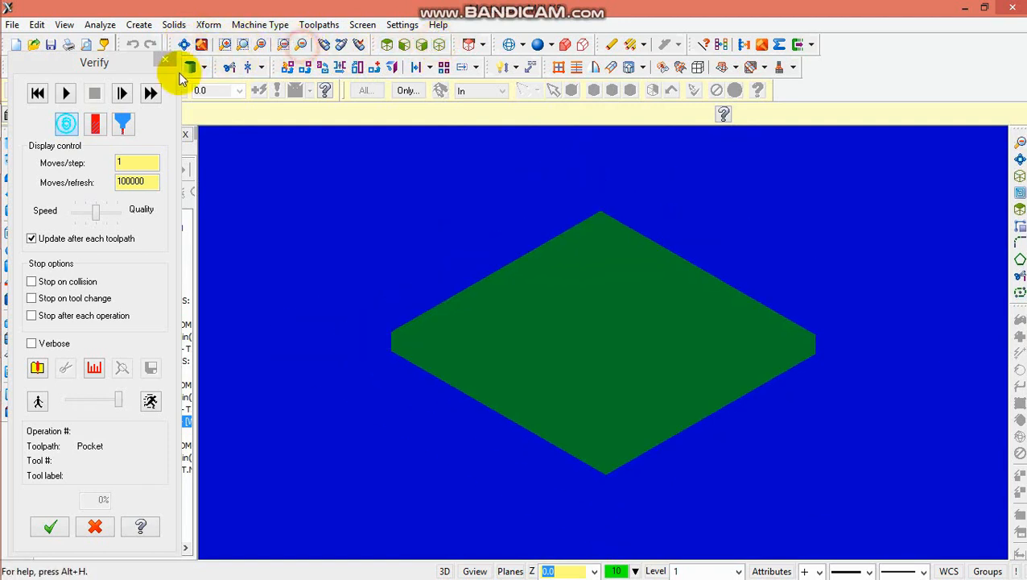
click(97, 129)
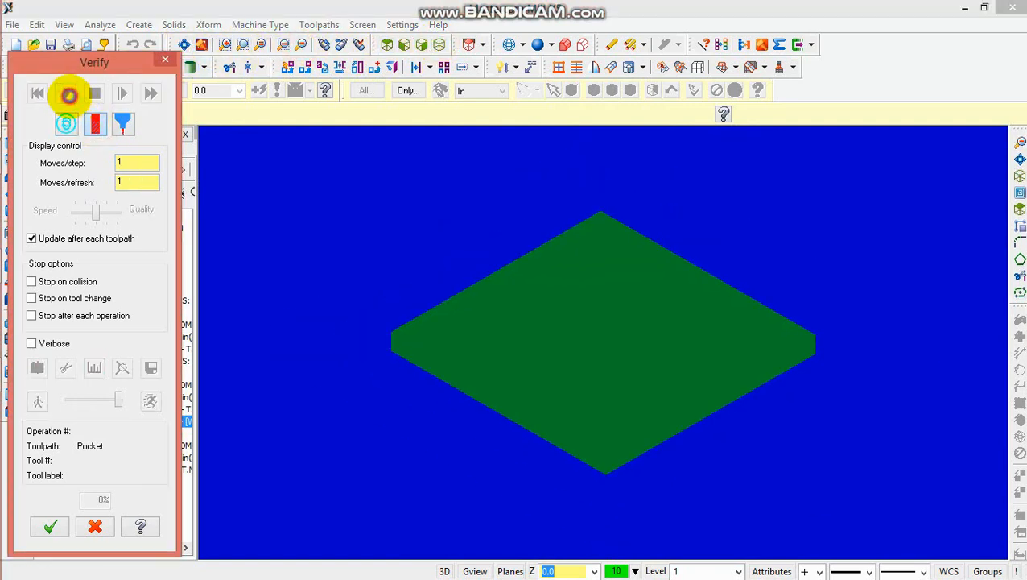
click(67, 94)
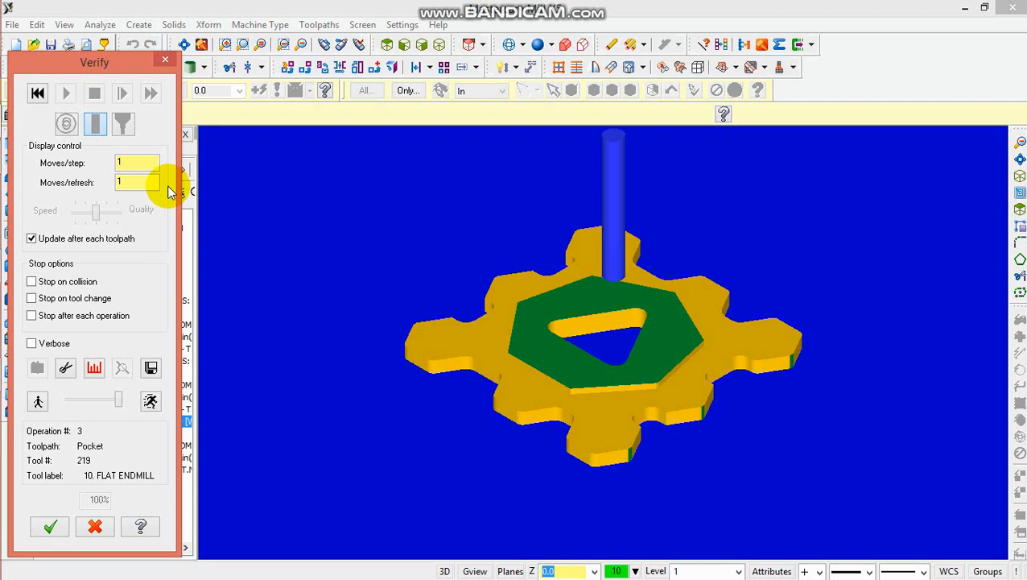
middle_drag(604, 306, 483, 483)
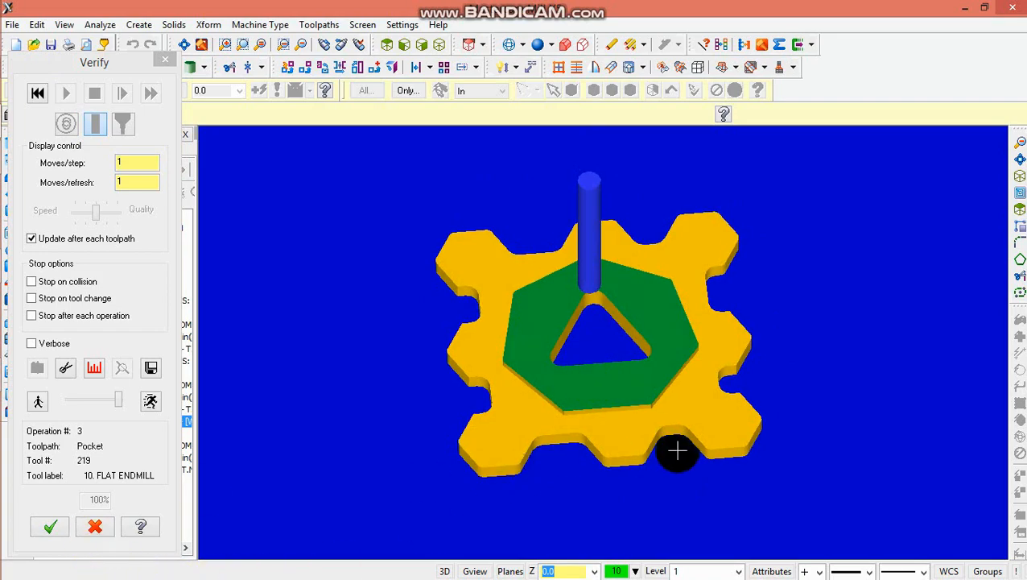
middle_drag(676, 452, 354, 466)
click(50, 526)
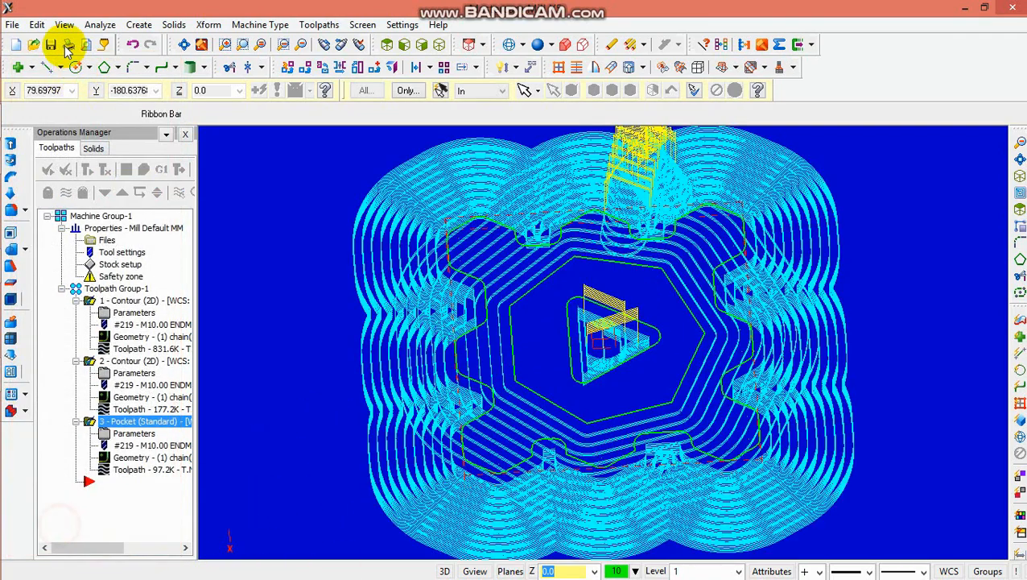
Start saving the part in the MCX folder, pick the existing T88 file as the name basis, and open the file name for editing.
click(50, 44)
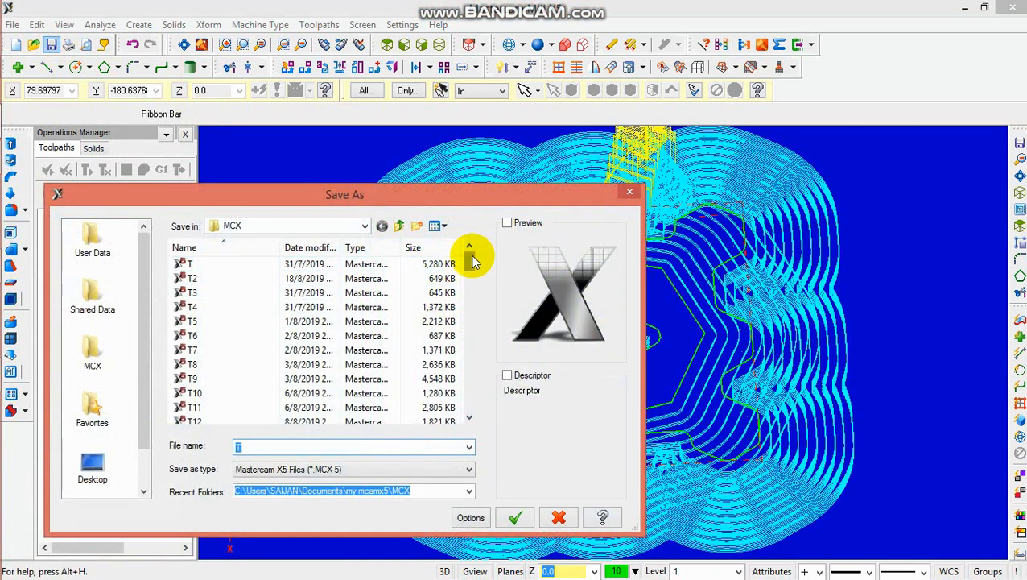
drag(472, 257, 470, 418)
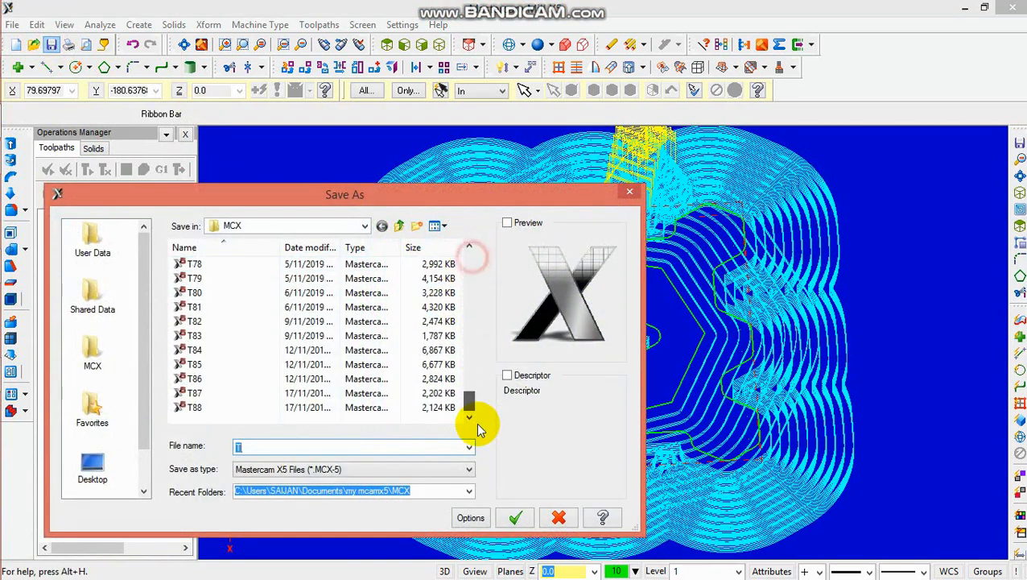
click(246, 409)
click(267, 448)
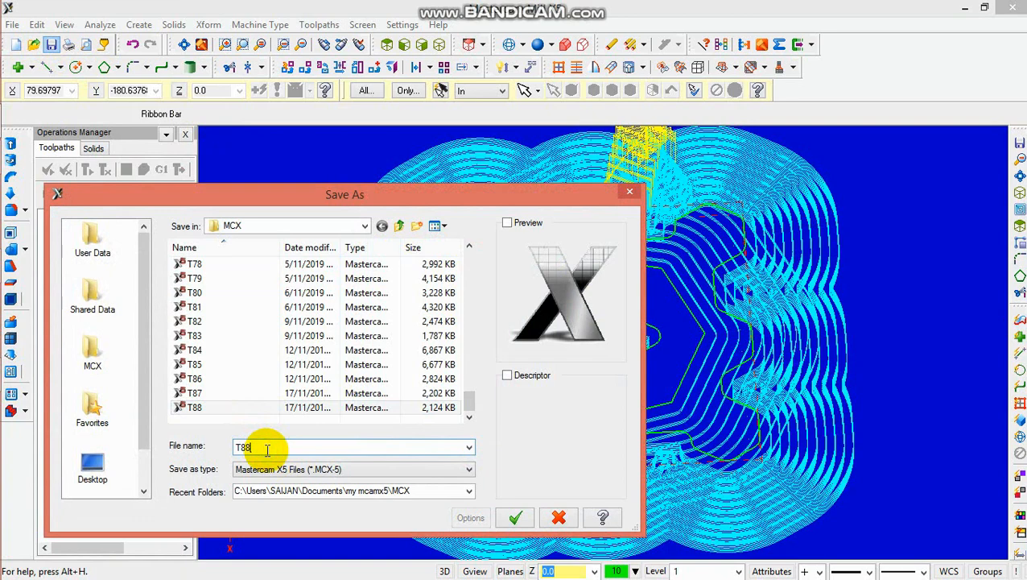